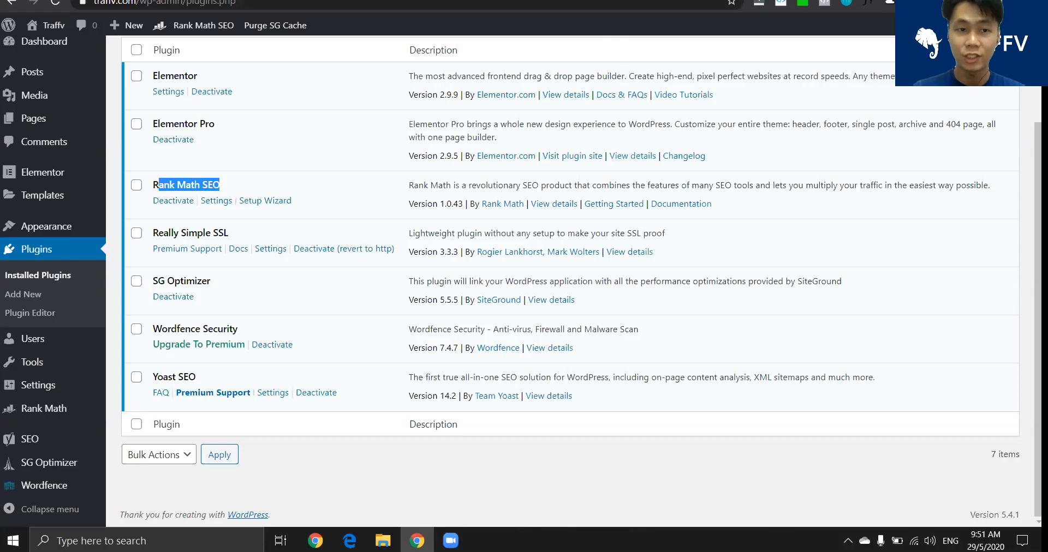
Choose the Advanced mode in the Rank Math setup wizard and start the wizard
{"action": "left_click", "coordinate": [335, 146]}
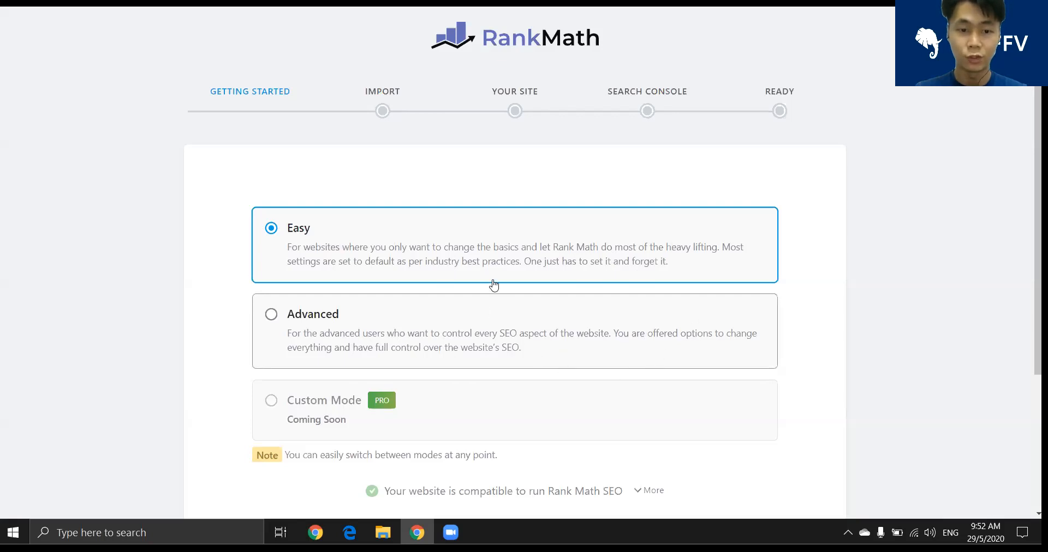
{"action": "scroll", "coordinate": [494, 283], "scroll_direction": "down", "scroll_amount": 3}
{"action": "left_click", "coordinate": [541, 180]}
{"action": "scroll", "coordinate": [671, 282], "scroll_direction": "down", "scroll_amount": 1}
{"action": "scroll", "coordinate": [557, 389], "scroll_direction": "up", "scroll_amount": 1}
{"action": "left_click", "coordinate": [558, 440]}
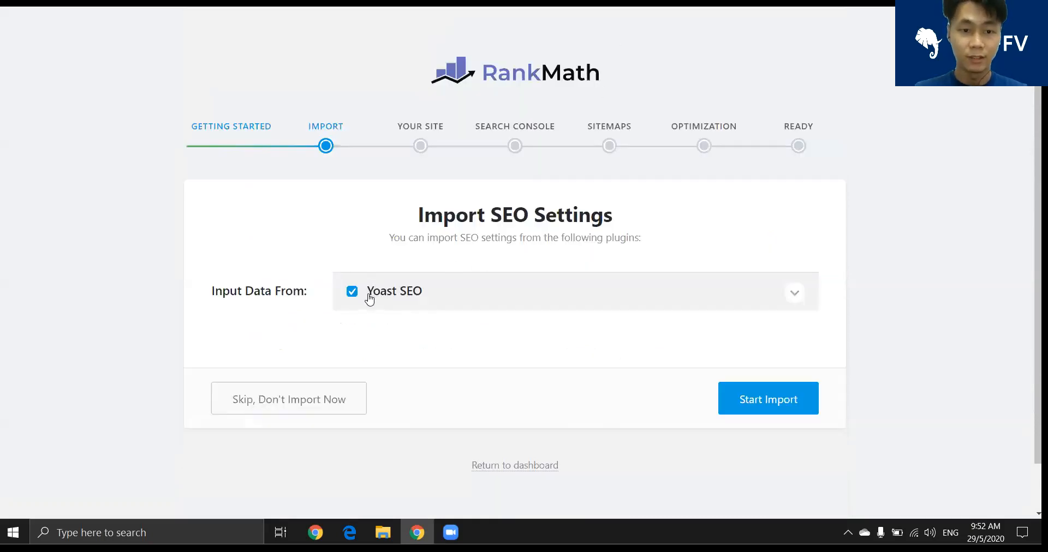
Expand the Yoast SEO import options and read which data can be imported and the note about disabling Yoast
{"action": "left_click", "coordinate": [794, 294]}
{"action": "scroll", "coordinate": [706, 356], "scroll_direction": "down", "scroll_amount": 2}
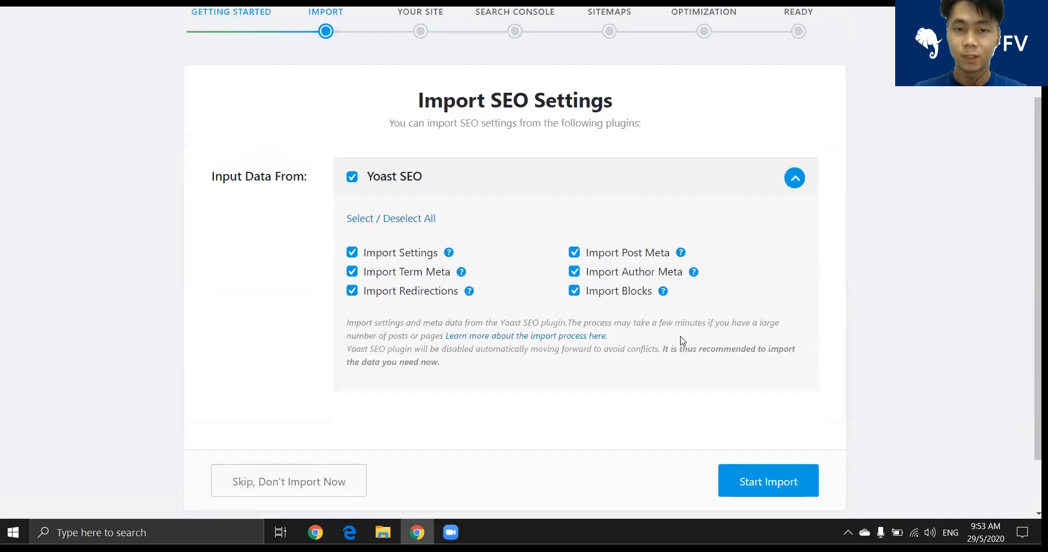
{"action": "scroll", "coordinate": [682, 341], "scroll_direction": "down", "scroll_amount": 1}
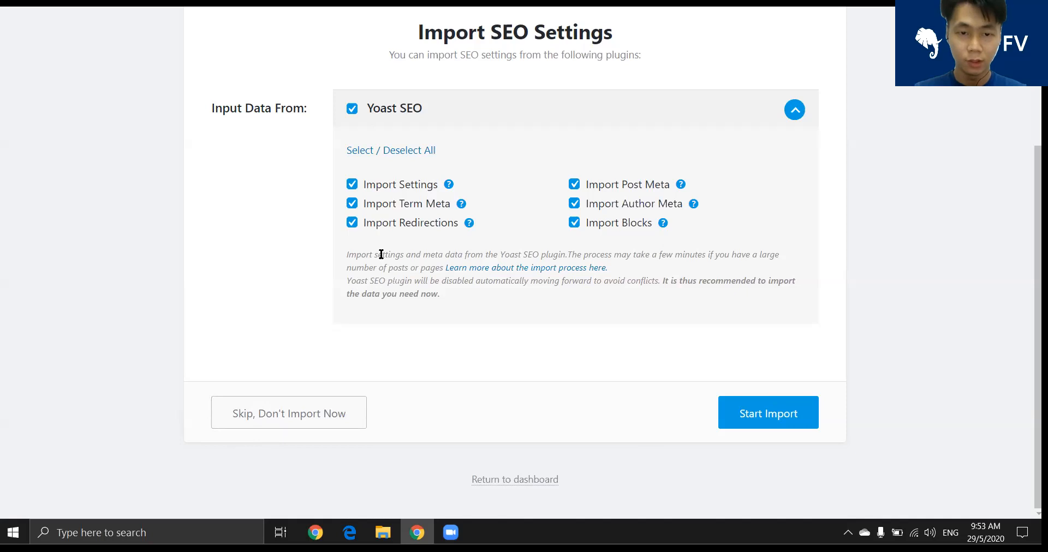
{"action": "left_click_drag", "start_coordinate": [360, 280], "coordinate": [561, 282]}
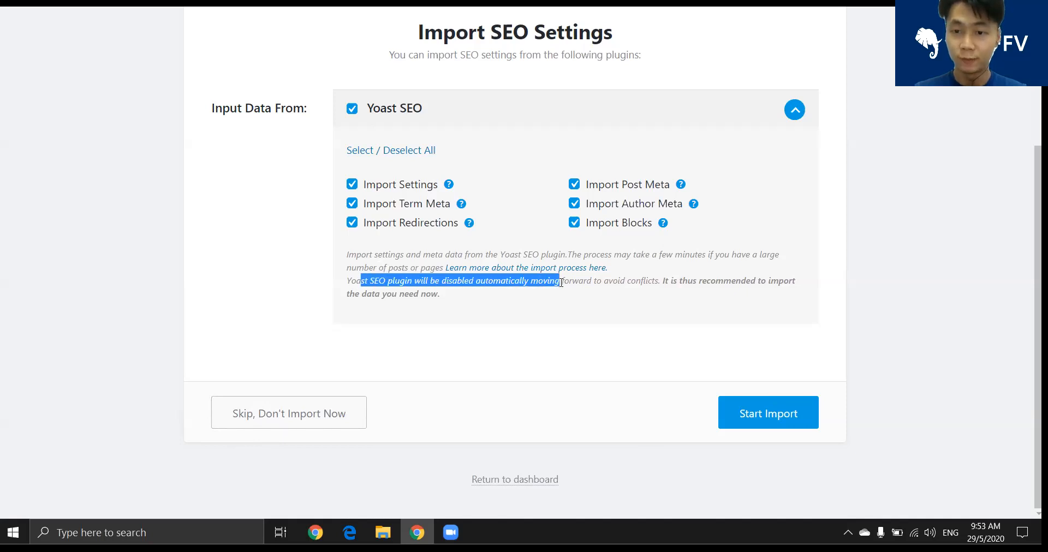
{"action": "left_click", "coordinate": [347, 286]}
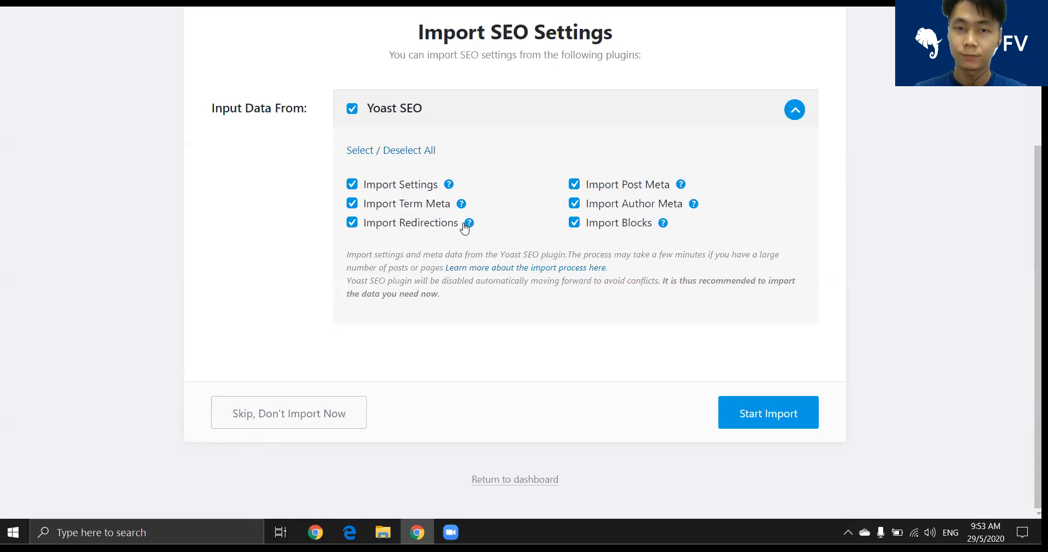
{"action": "scroll", "coordinate": [467, 225], "scroll_direction": "up", "scroll_amount": 3}
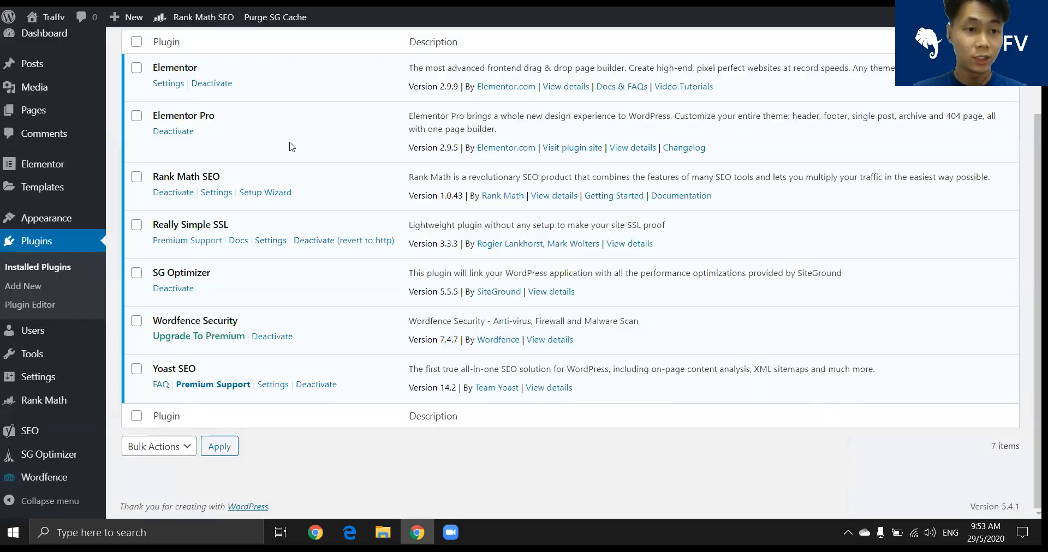
Open Rank Math's General Settings from the WordPress admin instead of continuing the import page
{"action": "scroll", "coordinate": [235, 220], "scroll_direction": "up", "scroll_amount": 1}
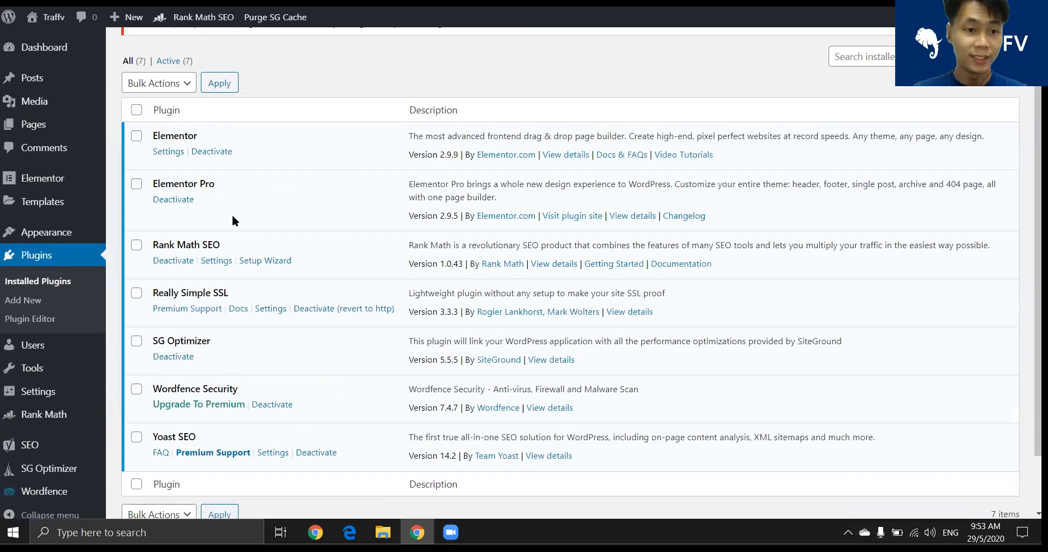
{"action": "left_click", "coordinate": [216, 260]}
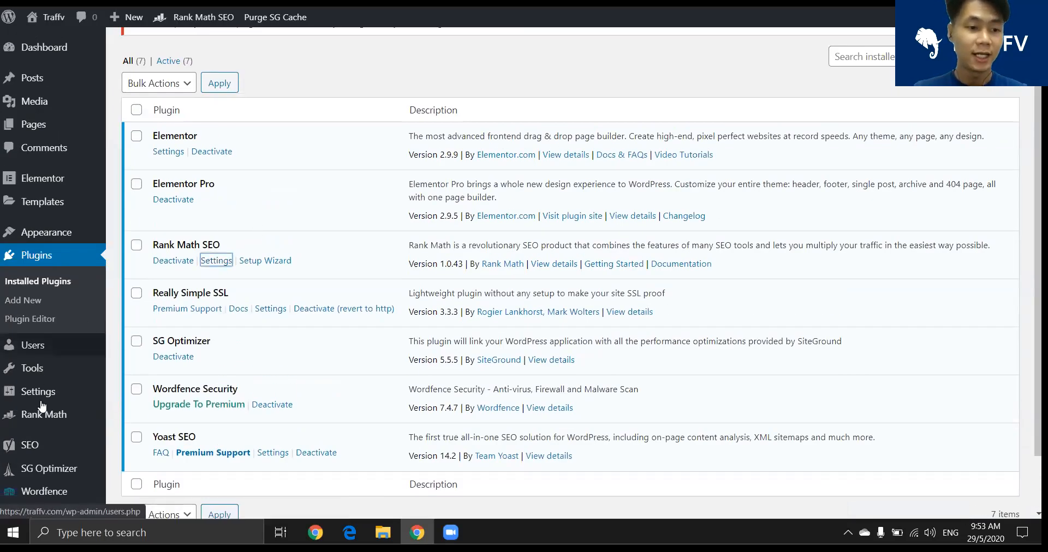
{"action": "mouse_move", "coordinate": [40, 418]}
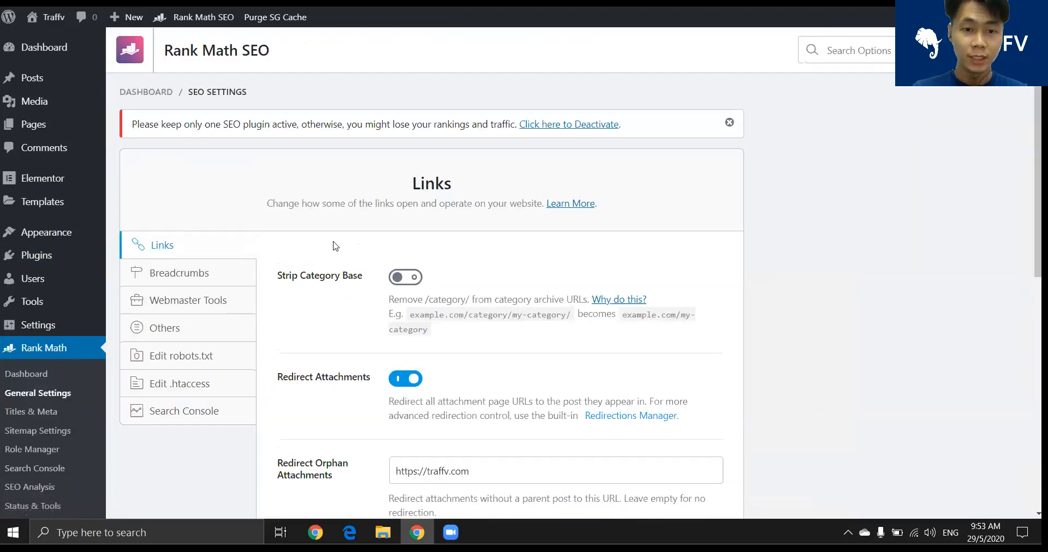
{"action": "scroll", "coordinate": [334, 247], "scroll_direction": "down", "scroll_amount": 1}
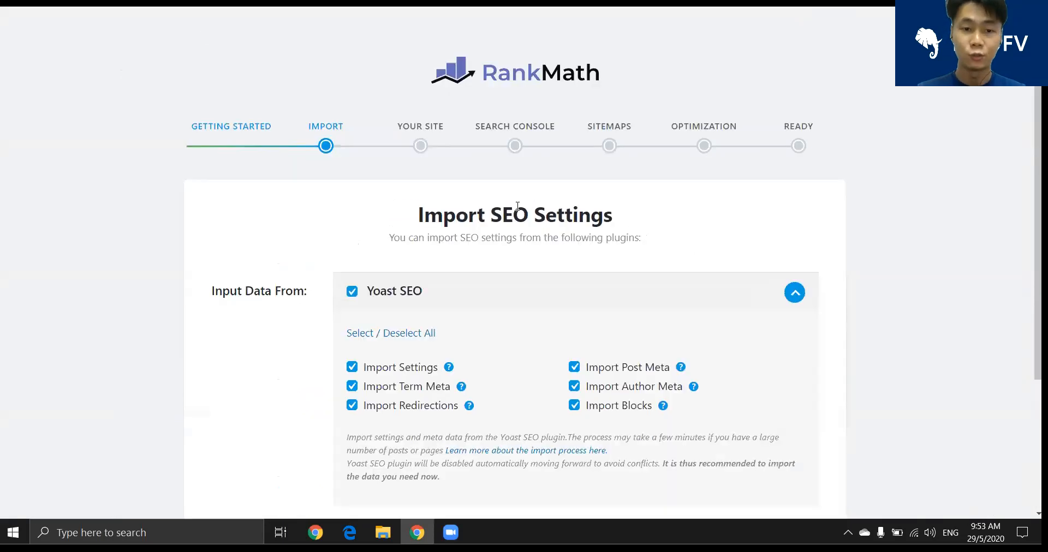
{"action": "scroll", "coordinate": [131, 323], "scroll_direction": "down", "scroll_amount": 3}
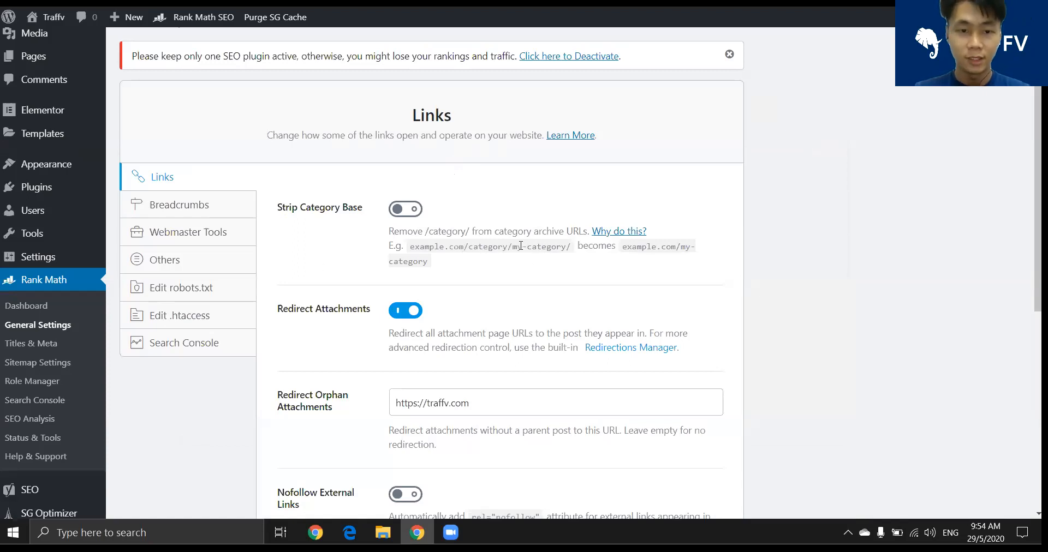
Review the Links settings, from Strip Category Base and attachment redirects to nofollow and opening external links in a new tab
{"action": "scroll", "coordinate": [451, 218], "scroll_direction": "down", "scroll_amount": 3}
{"action": "scroll", "coordinate": [451, 195], "scroll_direction": "up", "scroll_amount": 1}
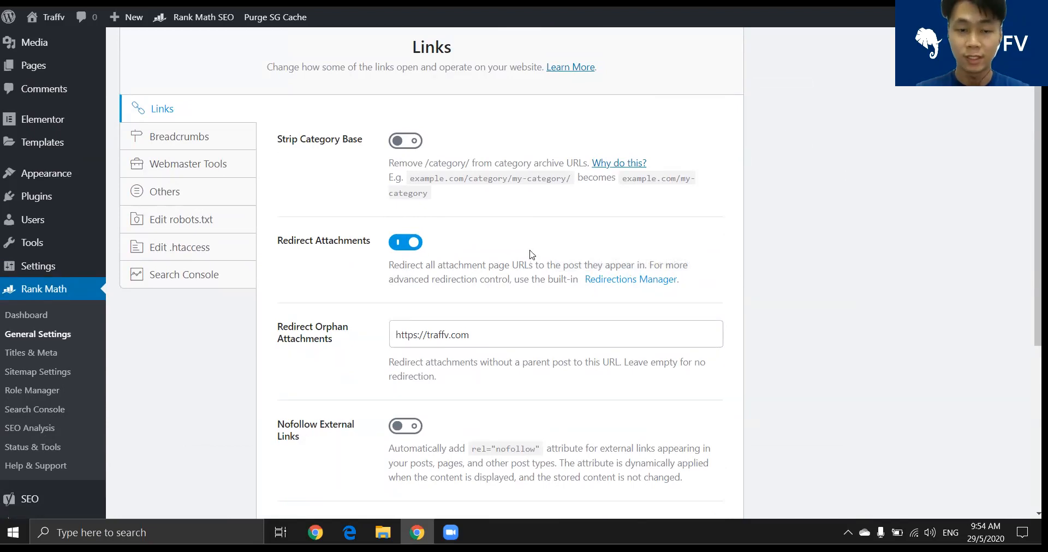
{"action": "scroll", "coordinate": [532, 252], "scroll_direction": "down", "scroll_amount": 1}
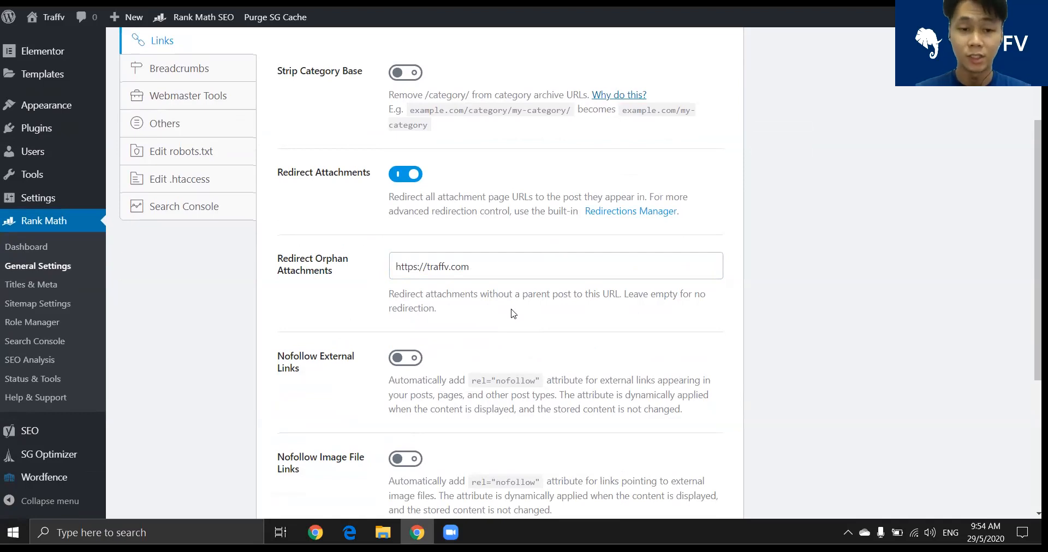
{"action": "left_click", "coordinate": [506, 277]}
{"action": "scroll", "coordinate": [505, 262], "scroll_direction": "down", "scroll_amount": 4}
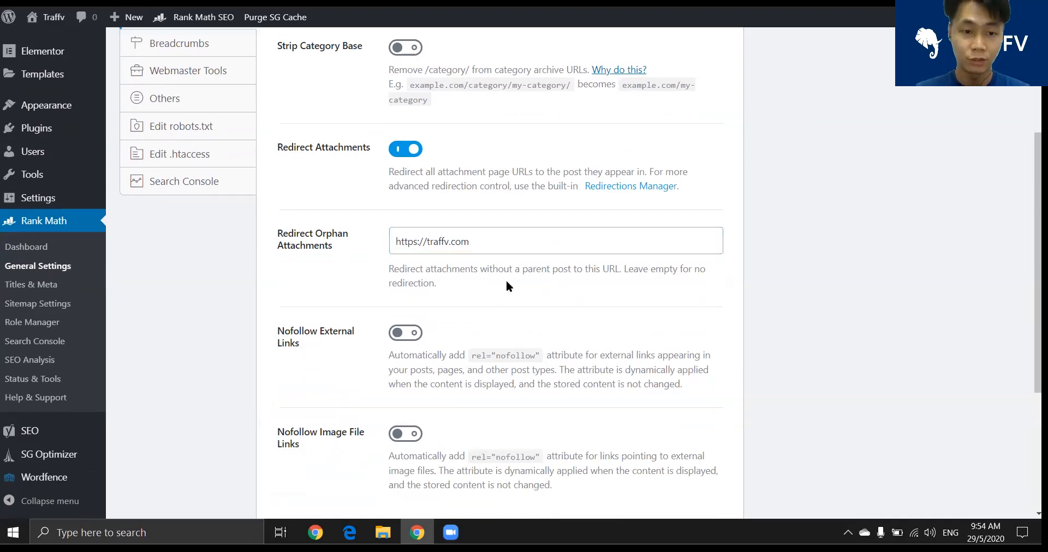
{"action": "left_click", "coordinate": [333, 201]}
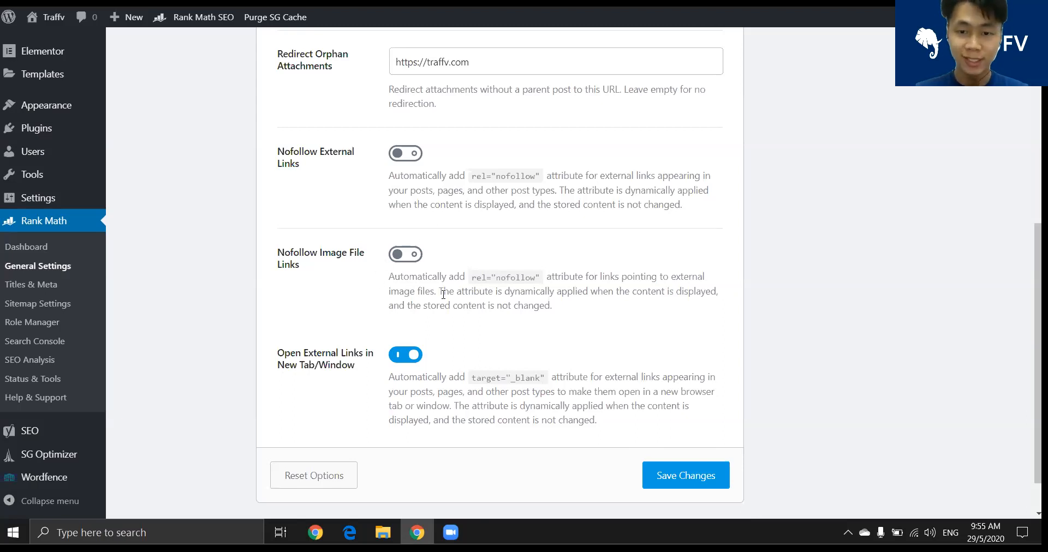
{"action": "scroll", "coordinate": [479, 255], "scroll_direction": "down", "scroll_amount": 1}
{"action": "scroll", "coordinate": [479, 255], "scroll_direction": "down", "scroll_amount": 1}
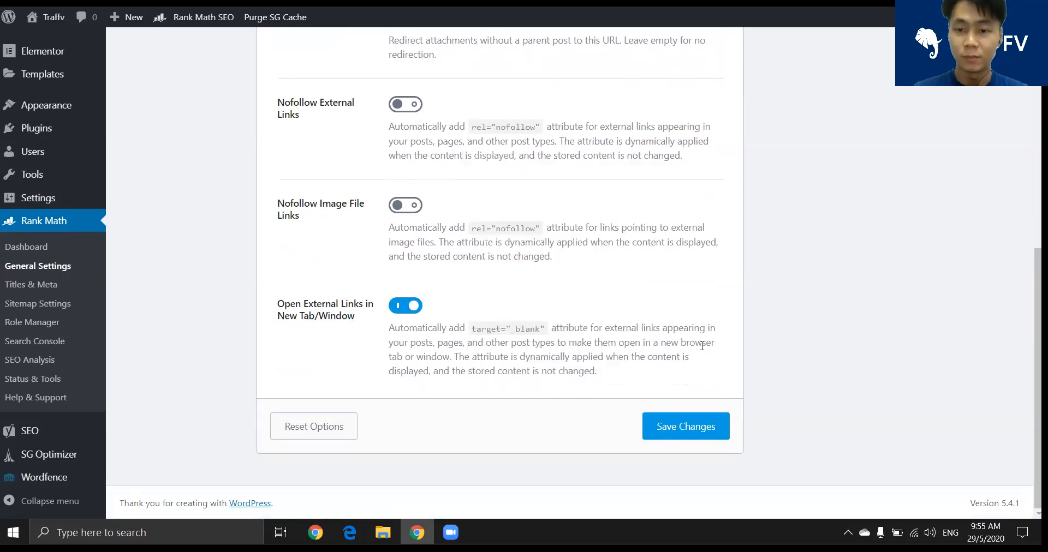
{"action": "scroll", "coordinate": [636, 235], "scroll_direction": "up", "scroll_amount": 6}
{"action": "scroll", "coordinate": [628, 284], "scroll_direction": "down", "scroll_amount": 1}
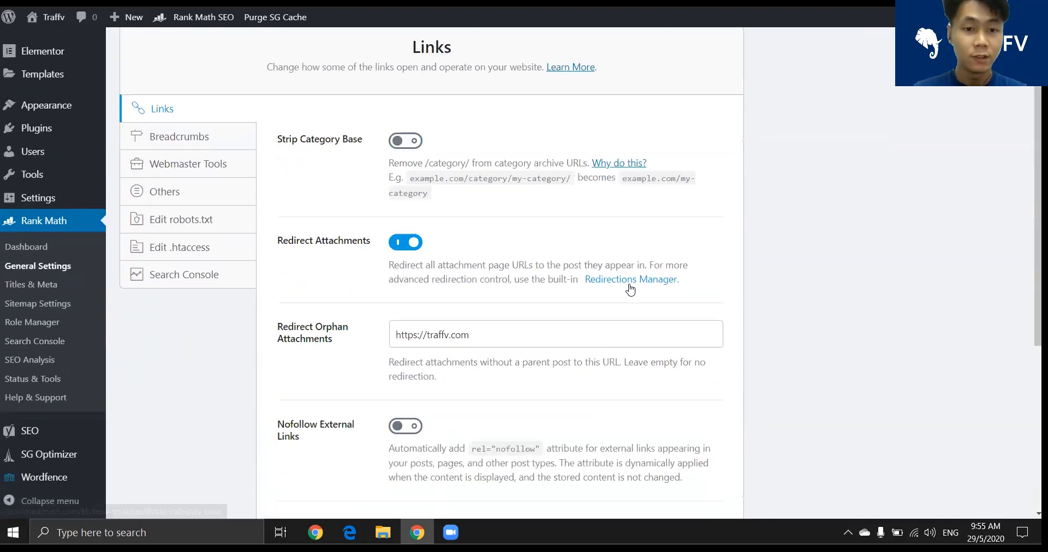
Look over the Breadcrumbs settings and the verification ID fields in Webmaster Tools
{"action": "left_click", "coordinate": [177, 137]}
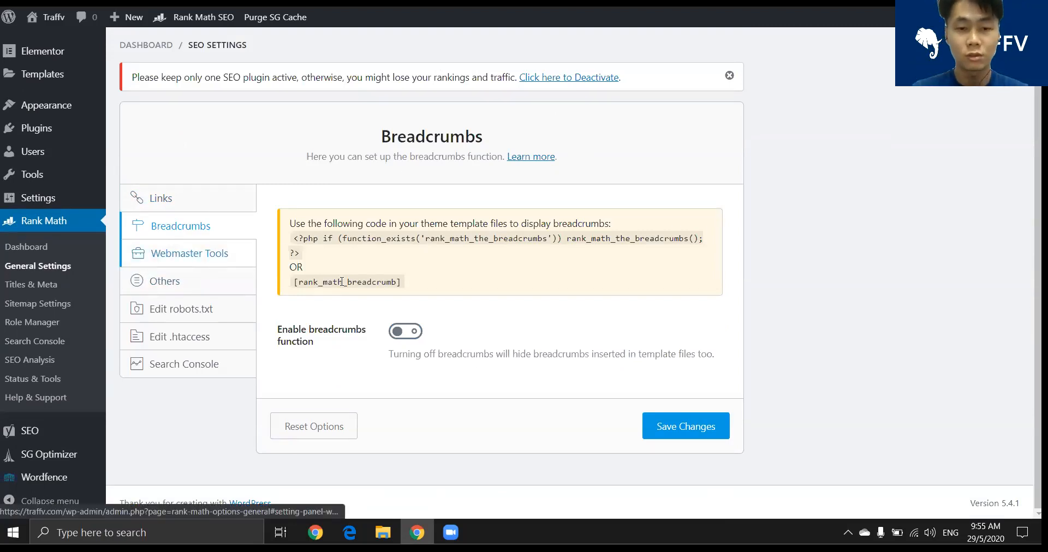
{"action": "left_click", "coordinate": [134, 260]}
{"action": "left_click", "coordinate": [556, 147]}
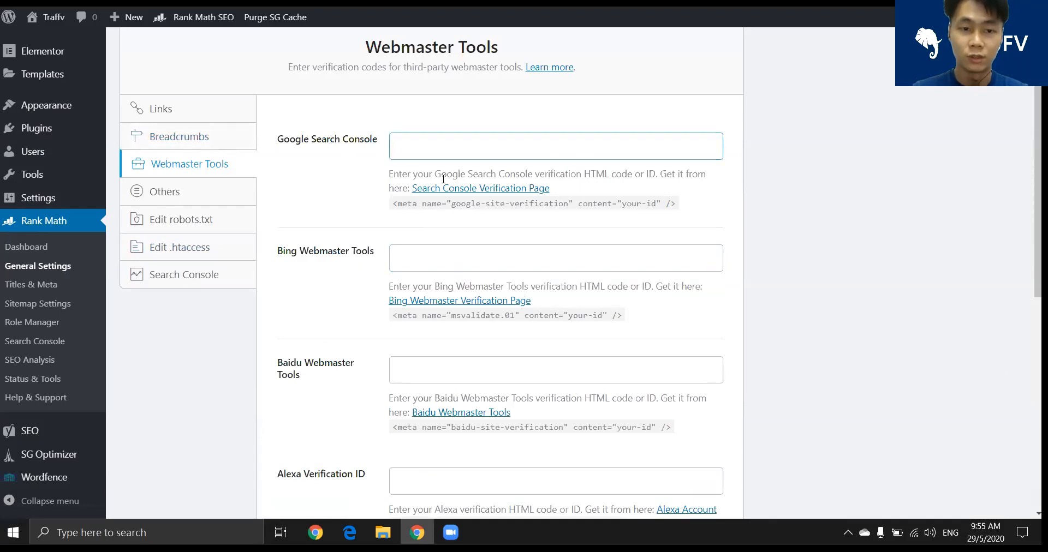
{"action": "scroll", "coordinate": [601, 175], "scroll_direction": "down", "scroll_amount": 6}
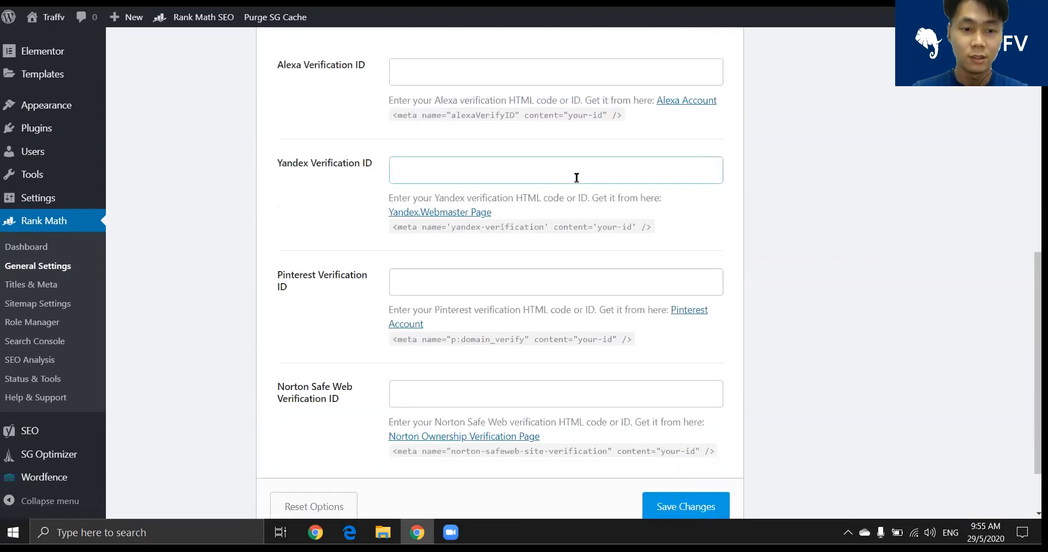
{"action": "scroll", "coordinate": [356, 311], "scroll_direction": "down", "scroll_amount": 2}
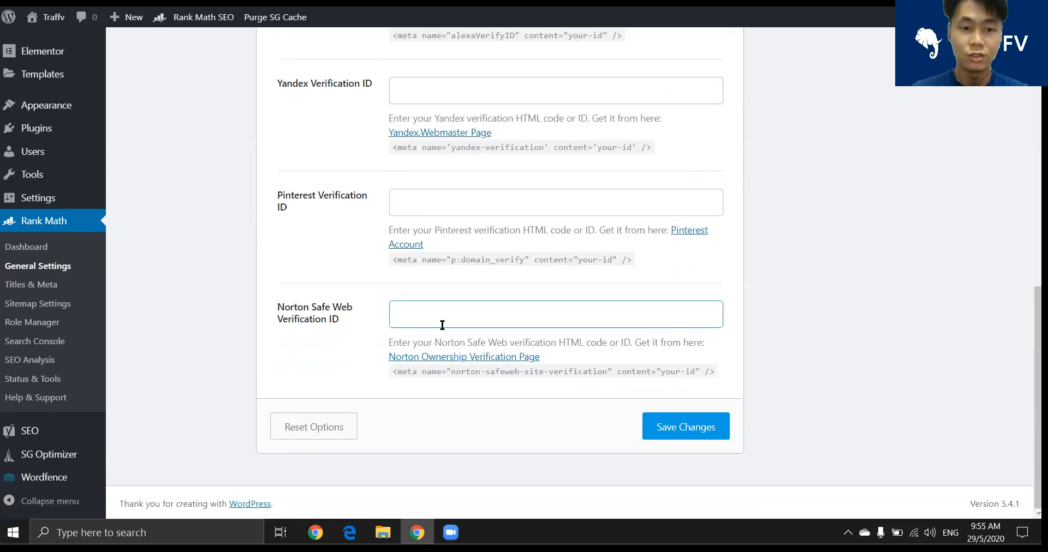
{"action": "scroll", "coordinate": [442, 325], "scroll_direction": "up", "scroll_amount": 8}
Review the Others settings, including usage tracking, SEO score display, RSS content and the available variables
{"action": "left_click", "coordinate": [164, 180]}
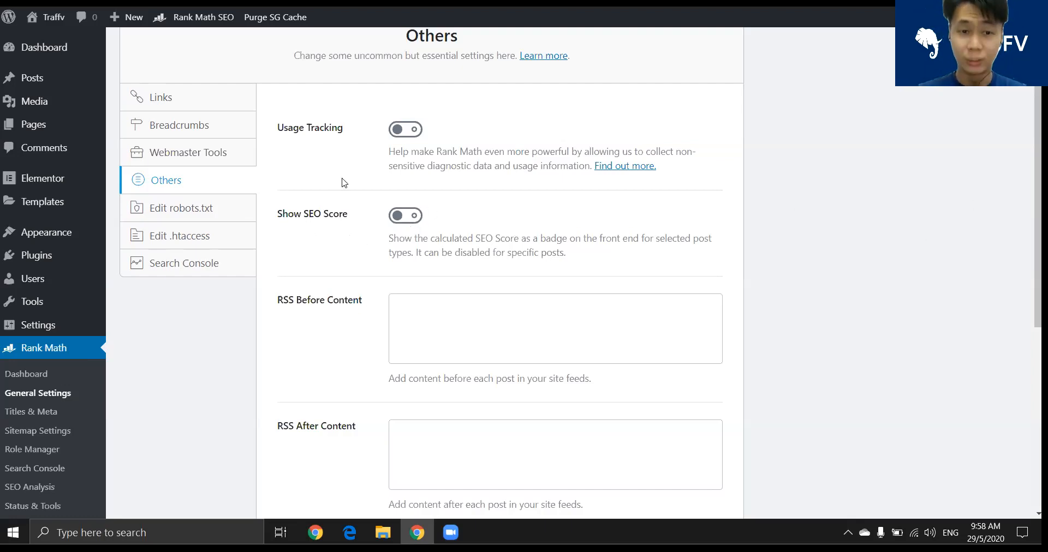
{"action": "scroll", "coordinate": [558, 246], "scroll_direction": "down", "scroll_amount": 5}
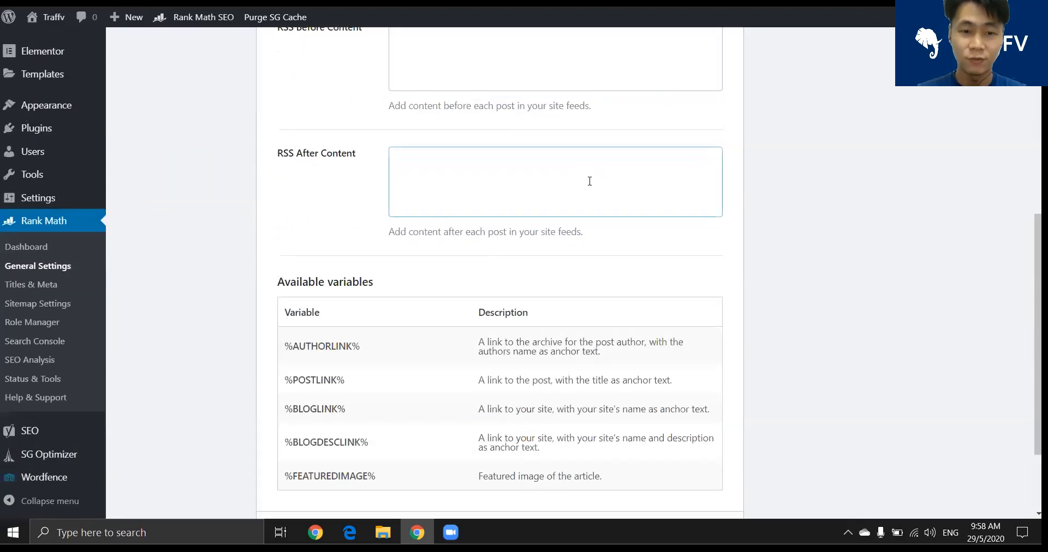
{"action": "scroll", "coordinate": [448, 247], "scroll_direction": "up", "scroll_amount": 3}
{"action": "scroll", "coordinate": [411, 180], "scroll_direction": "down", "scroll_amount": 5}
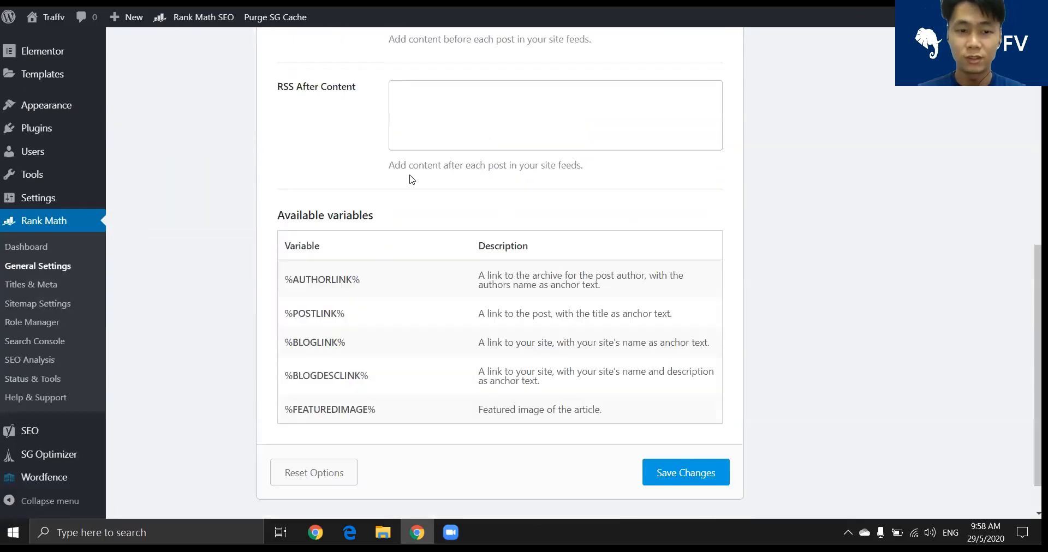
{"action": "scroll", "coordinate": [496, 191], "scroll_direction": "up", "scroll_amount": 10}
View the contents of the robots.txt and .htaccess files in the General Settings
{"action": "left_click", "coordinate": [211, 227]}
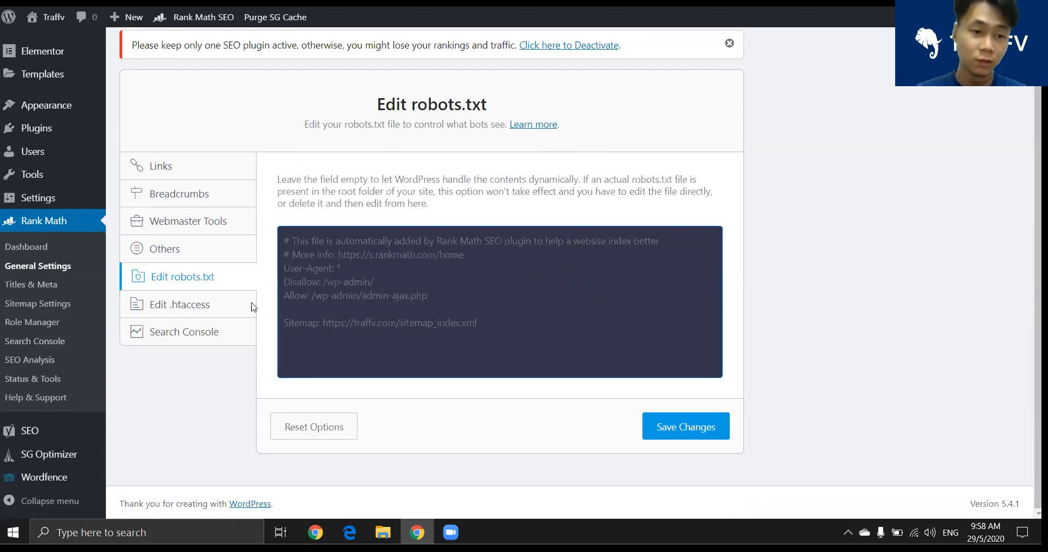
{"action": "left_click", "coordinate": [206, 306]}
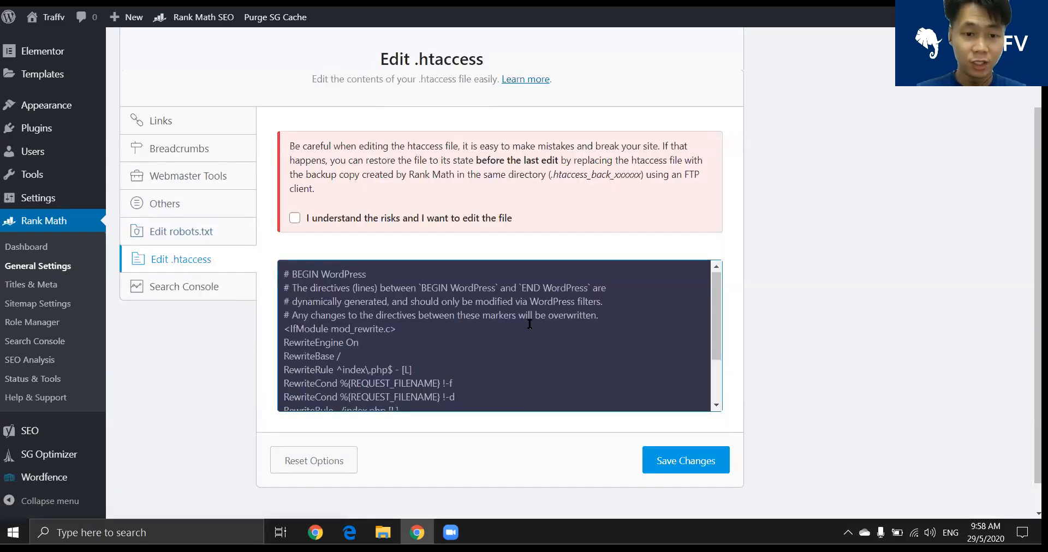
{"action": "scroll", "coordinate": [529, 324], "scroll_direction": "down", "scroll_amount": 3}
Look at the Search Console authorization settings and return to the Links settings
{"action": "left_click", "coordinate": [207, 289]}
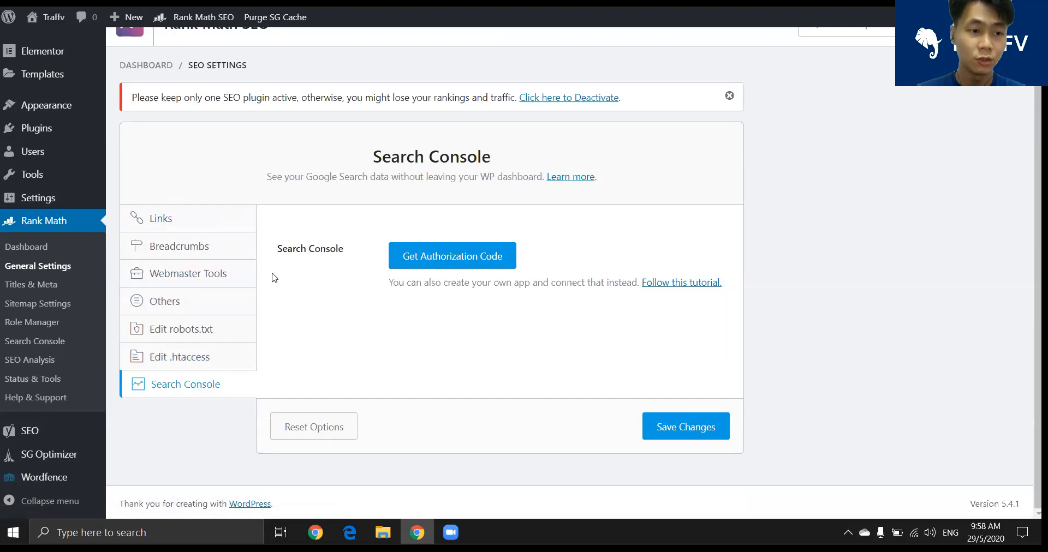
{"action": "scroll", "coordinate": [358, 238], "scroll_direction": "up", "scroll_amount": 2}
{"action": "scroll", "coordinate": [358, 238], "scroll_direction": "down", "scroll_amount": 4}
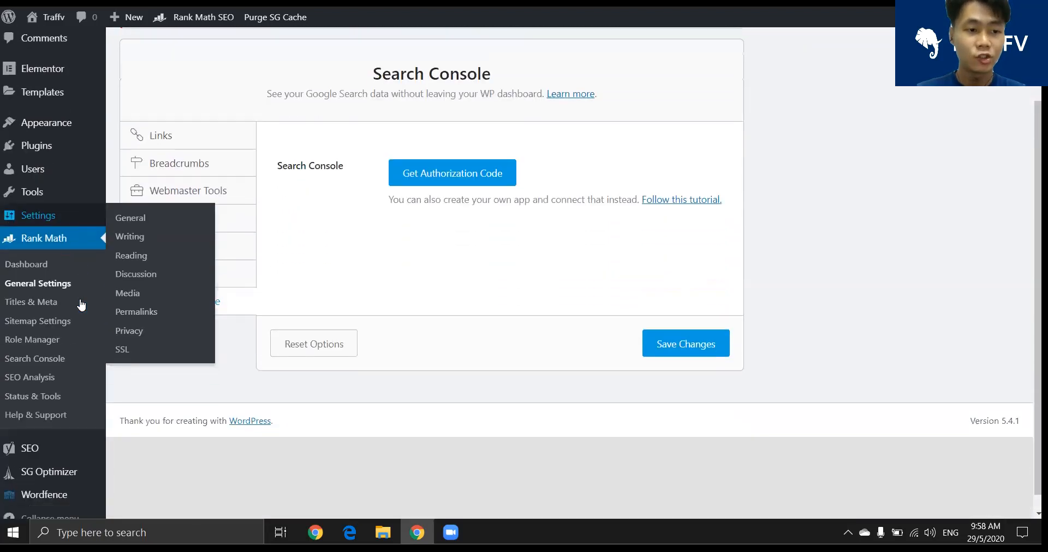
{"action": "scroll", "coordinate": [82, 304], "scroll_direction": "up", "scroll_amount": 2}
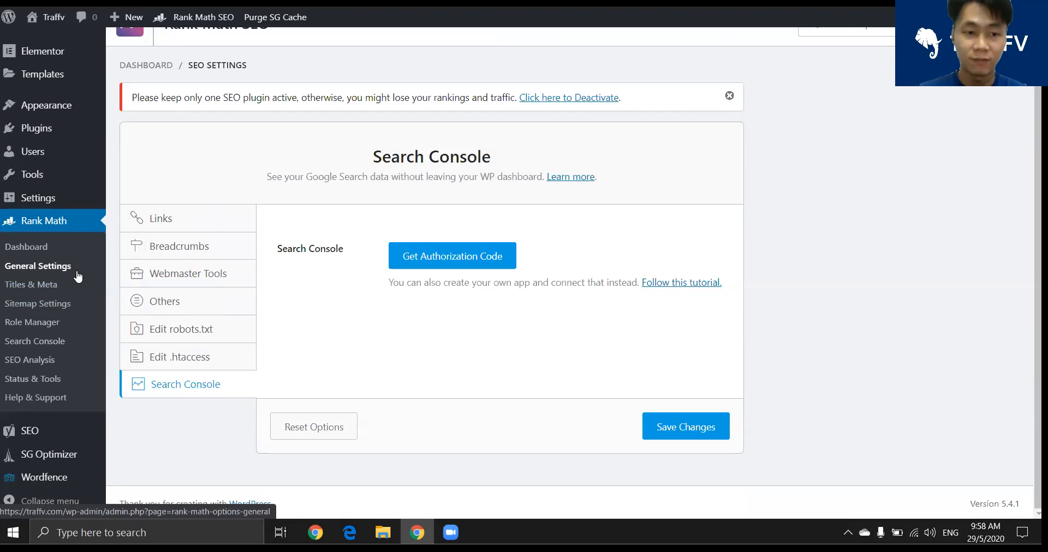
{"action": "left_click", "coordinate": [206, 220]}
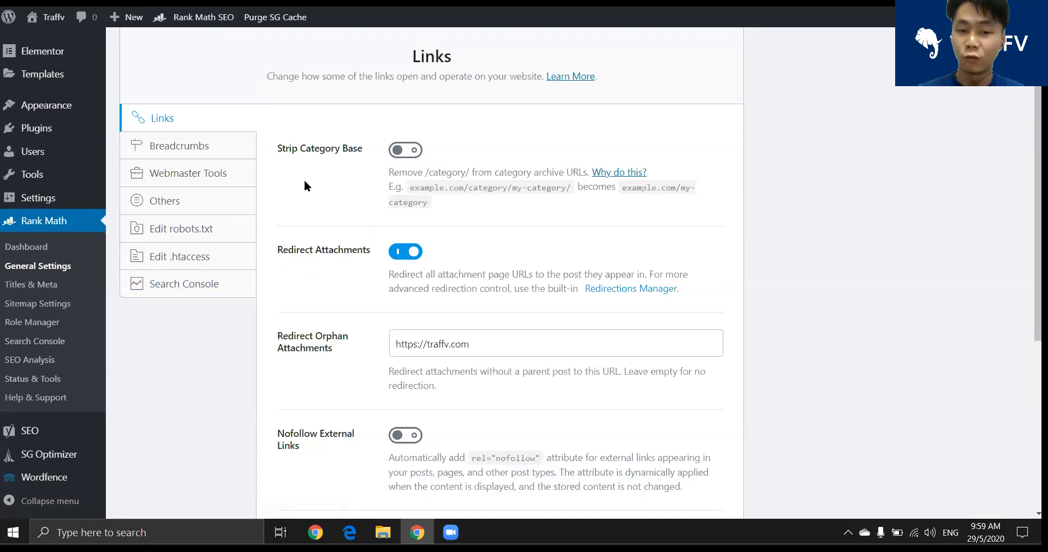
{"action": "scroll", "coordinate": [305, 186], "scroll_direction": "down", "scroll_amount": 3}
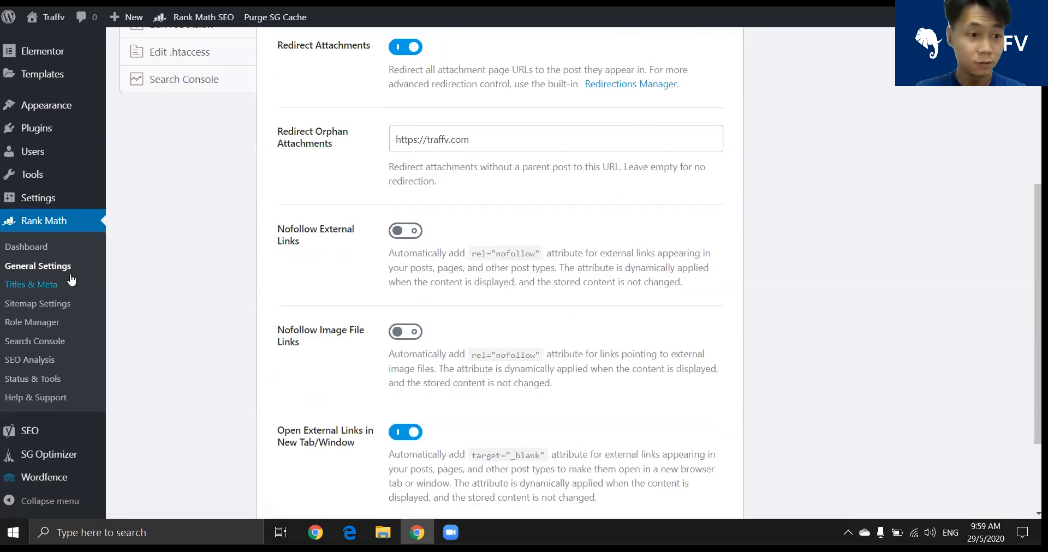
Open Titles & Meta and examine the Robots Meta options in Global Meta
{"action": "left_click", "coordinate": [32, 285]}
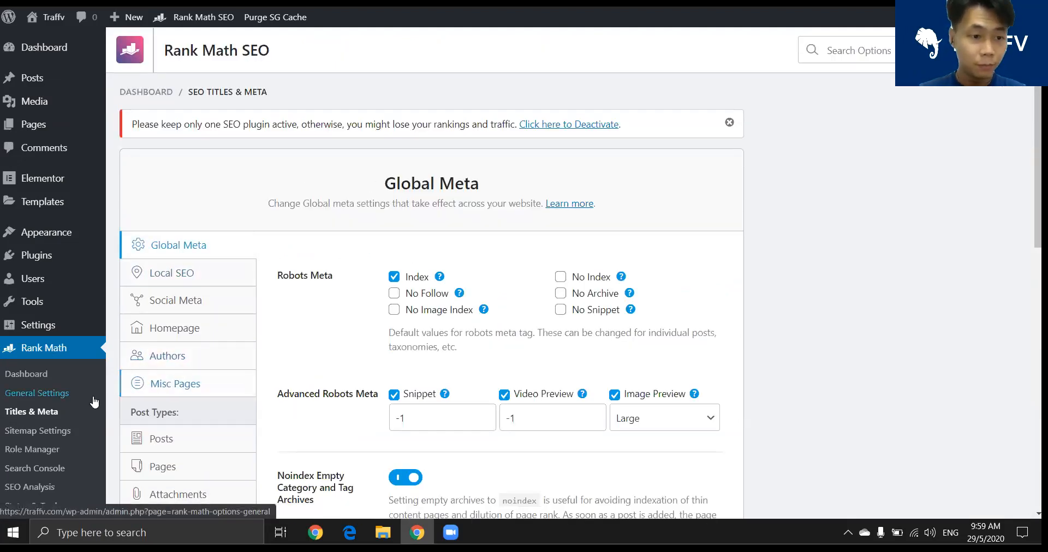
{"action": "scroll", "coordinate": [295, 322], "scroll_direction": "down", "scroll_amount": 1}
{"action": "scroll", "coordinate": [326, 138], "scroll_direction": "up", "scroll_amount": 1}
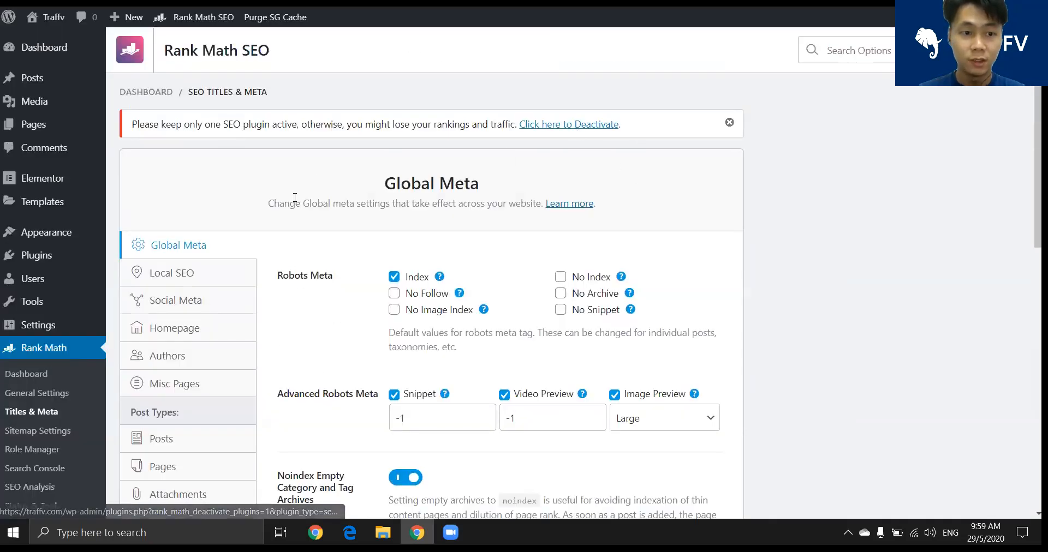
{"action": "scroll", "coordinate": [174, 186], "scroll_direction": "down", "scroll_amount": 1}
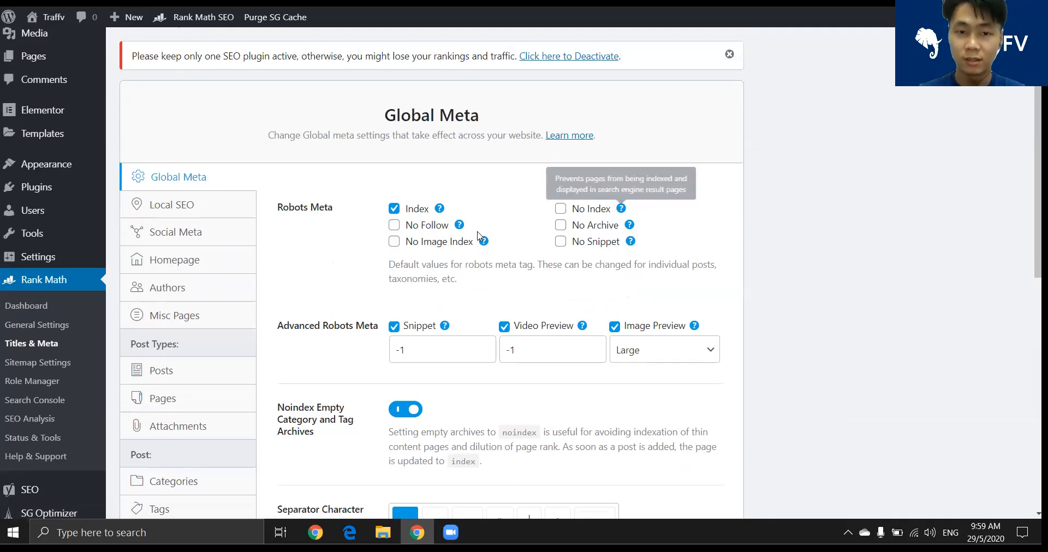
Compare the Index and No Index choices in the Global Meta Robots Meta settings and read the No Archive explanation
{"action": "mouse_move", "coordinate": [622, 211]}
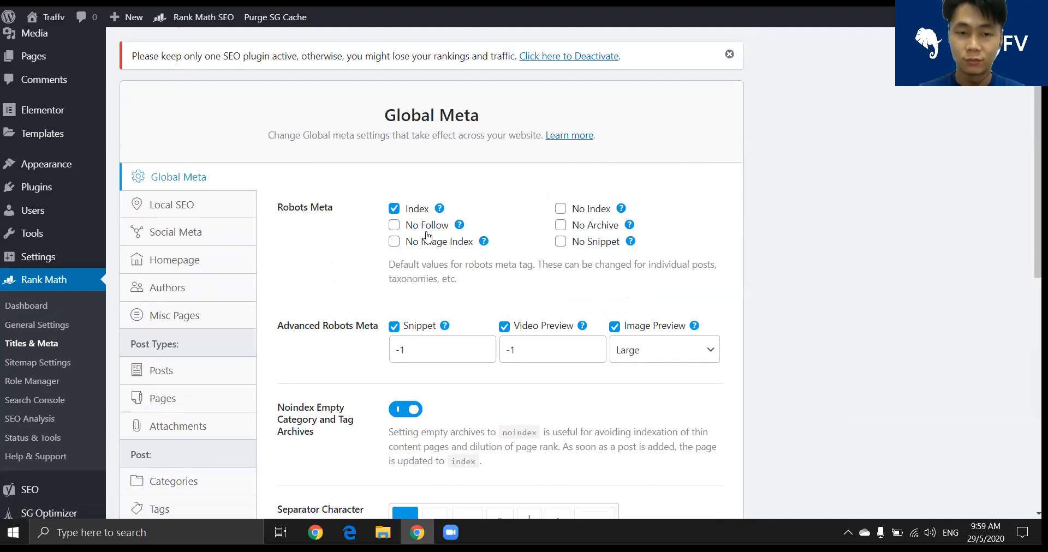
{"action": "left_click", "coordinate": [560, 209]}
{"action": "left_click", "coordinate": [394, 209]}
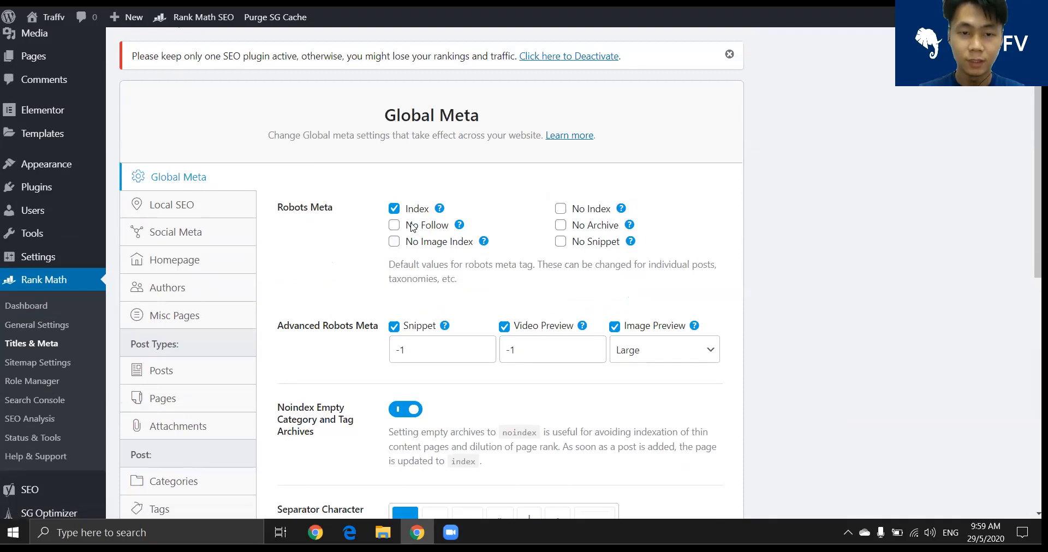
{"action": "mouse_move", "coordinate": [627, 226]}
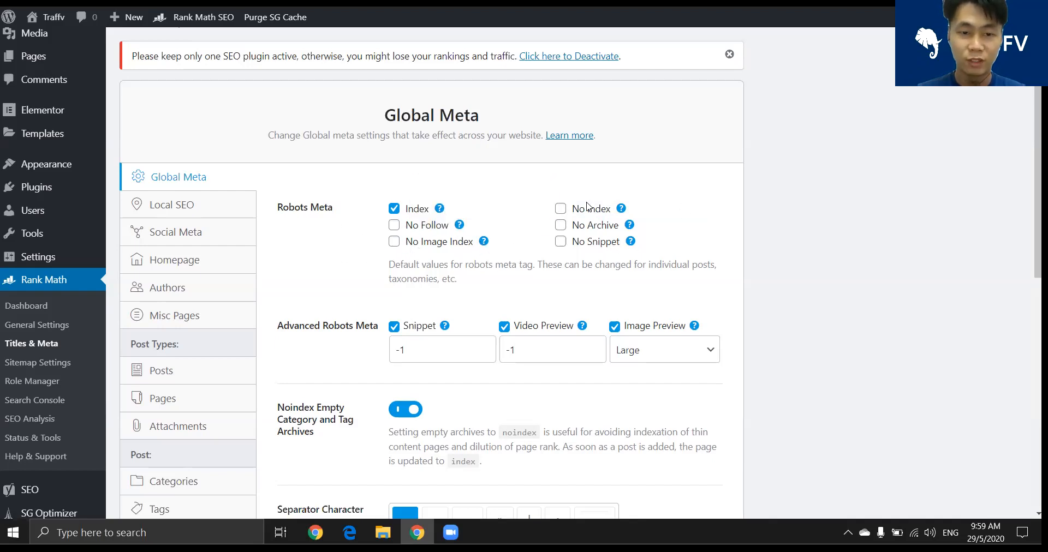
Read the explanations for the Snippet and Image Preview options under Advanced Robots Meta
{"action": "scroll", "coordinate": [513, 224], "scroll_direction": "down", "scroll_amount": 1}
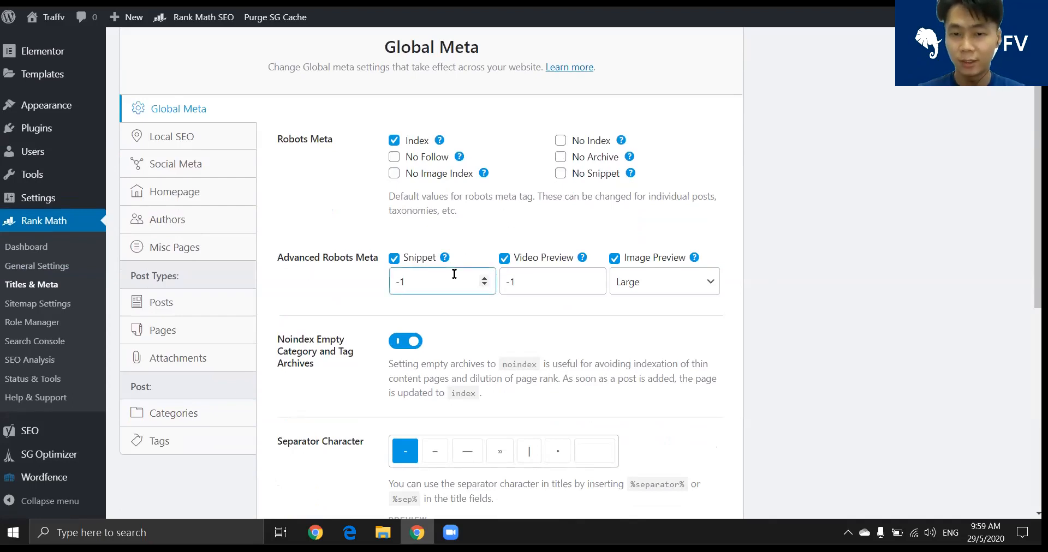
{"action": "mouse_move", "coordinate": [445, 259]}
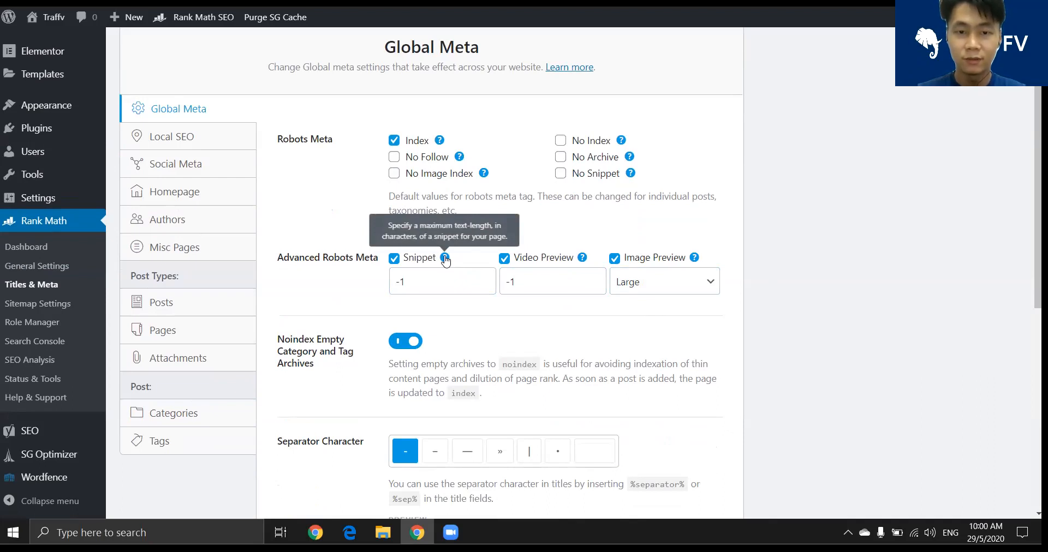
{"action": "mouse_move", "coordinate": [701, 264]}
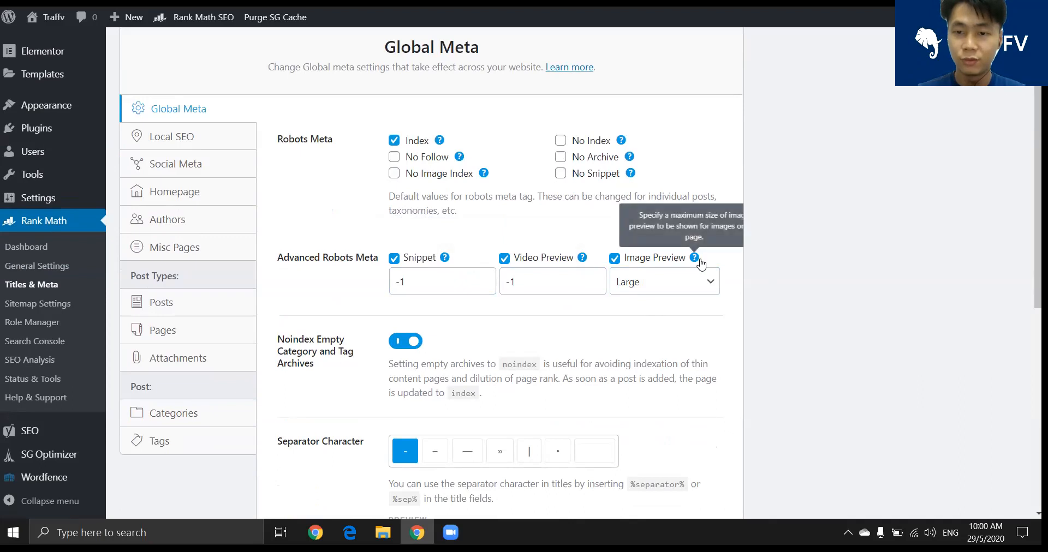
{"action": "scroll", "coordinate": [250, 259], "scroll_direction": "down", "scroll_amount": 1}
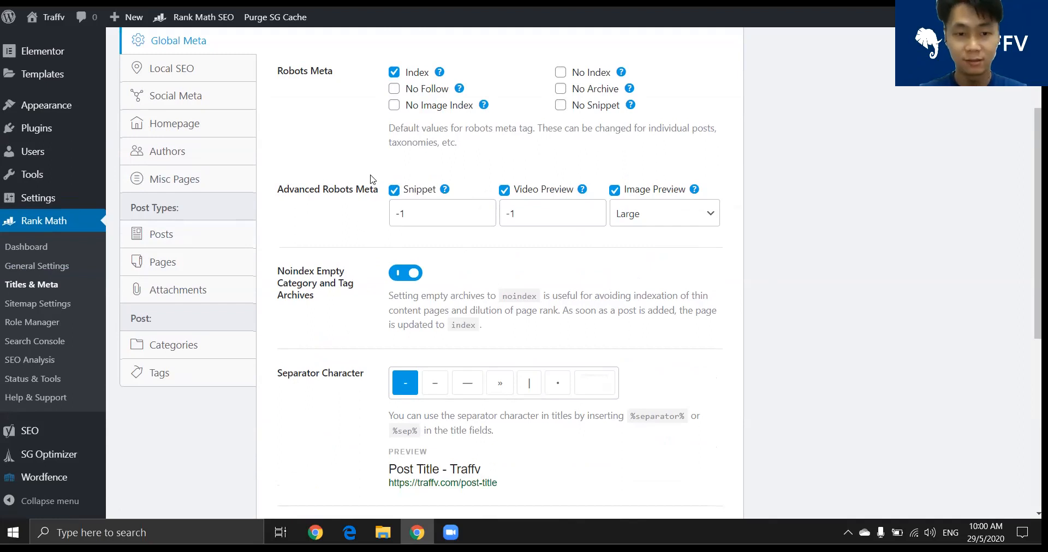
Review the Noindex Empty Category and Tag Archives setting and the Separator Character choices, highlighting the separator in the title preview
{"action": "scroll", "coordinate": [353, 227], "scroll_direction": "down", "scroll_amount": 1}
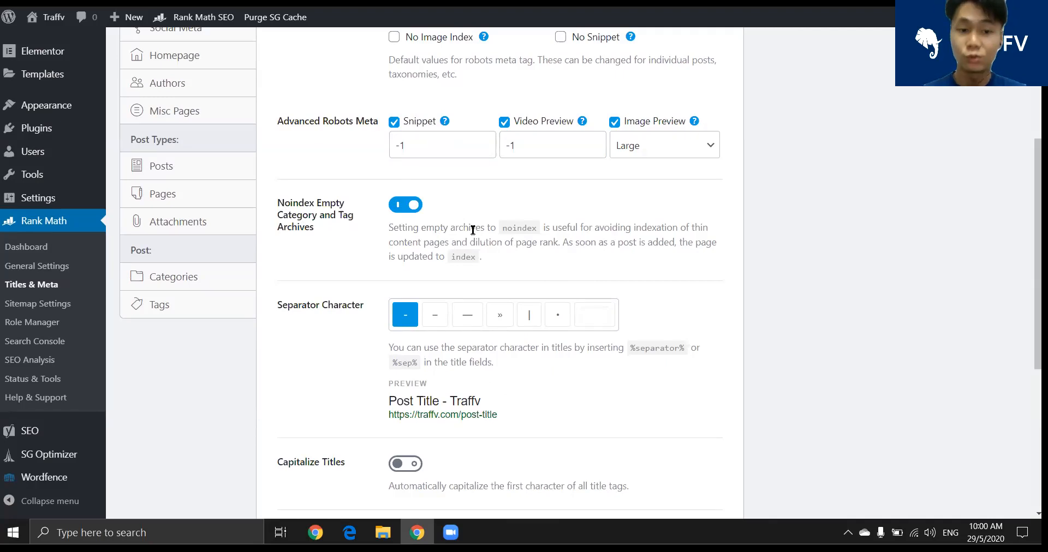
{"action": "scroll", "coordinate": [472, 230], "scroll_direction": "down", "scroll_amount": 2}
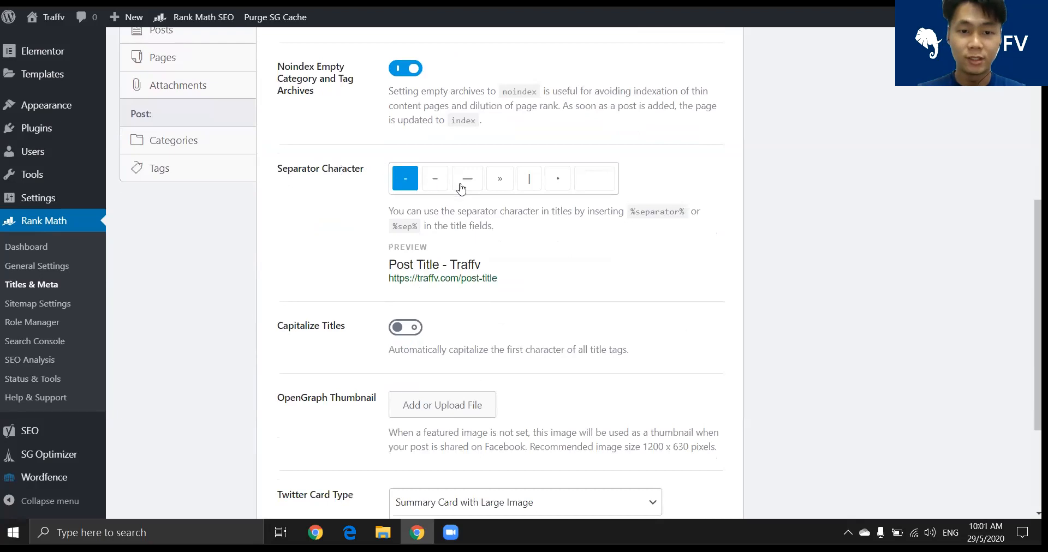
{"action": "left_click_drag", "start_coordinate": [443, 266], "coordinate": [447, 265]}
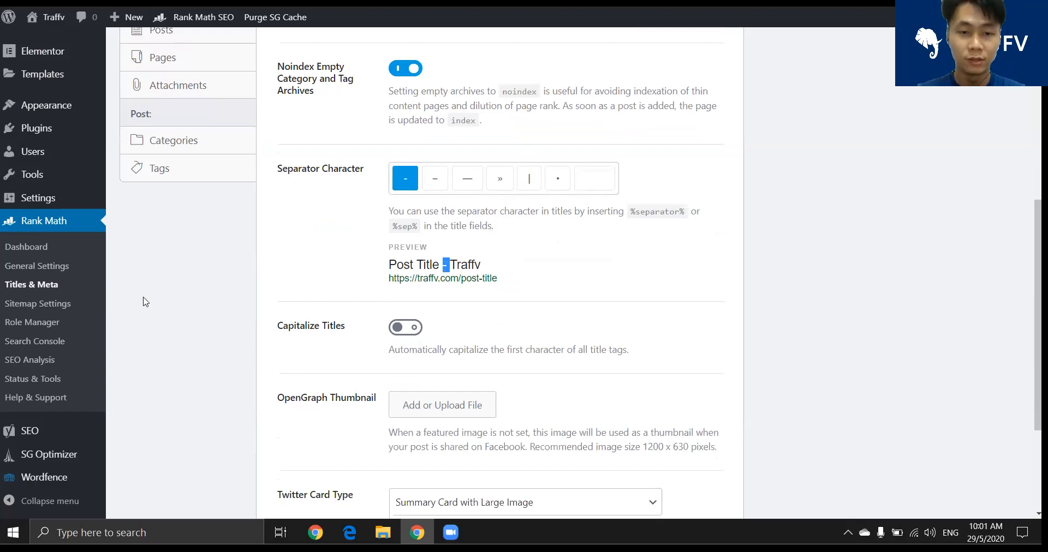
{"action": "scroll", "coordinate": [382, 273], "scroll_direction": "down", "scroll_amount": 1}
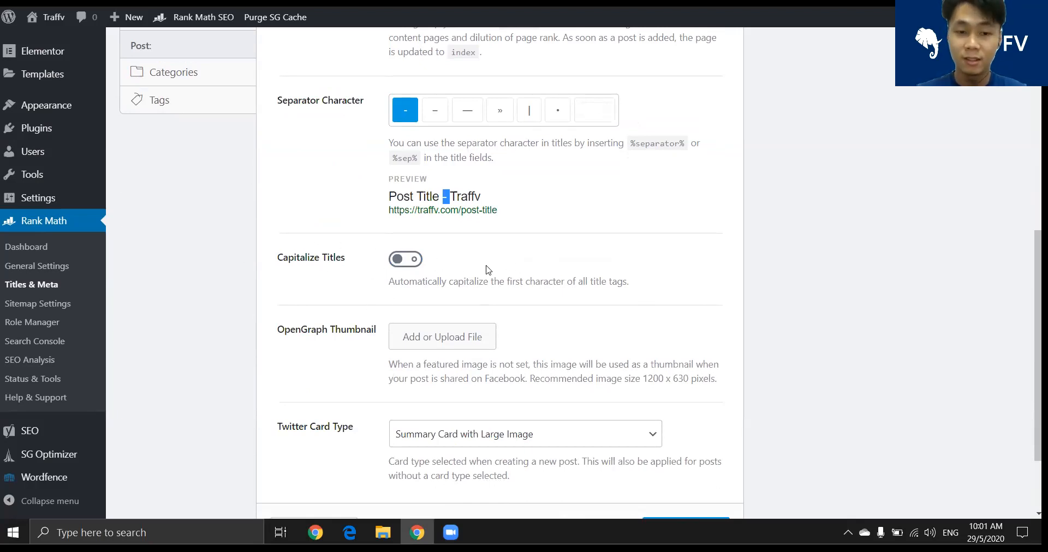
Review the OpenGraph Thumbnail and Twitter Card Type settings at the end of Global Meta
{"action": "scroll", "coordinate": [488, 269], "scroll_direction": "down", "scroll_amount": 3}
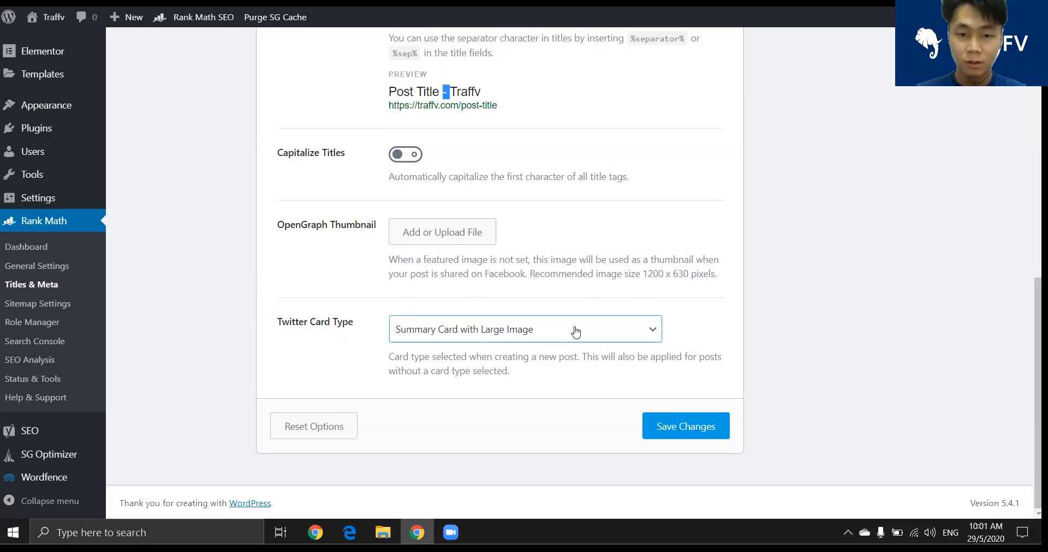
{"action": "scroll", "coordinate": [613, 334], "scroll_direction": "up", "scroll_amount": 1}
{"action": "scroll", "coordinate": [600, 322], "scroll_direction": "down", "scroll_amount": 1}
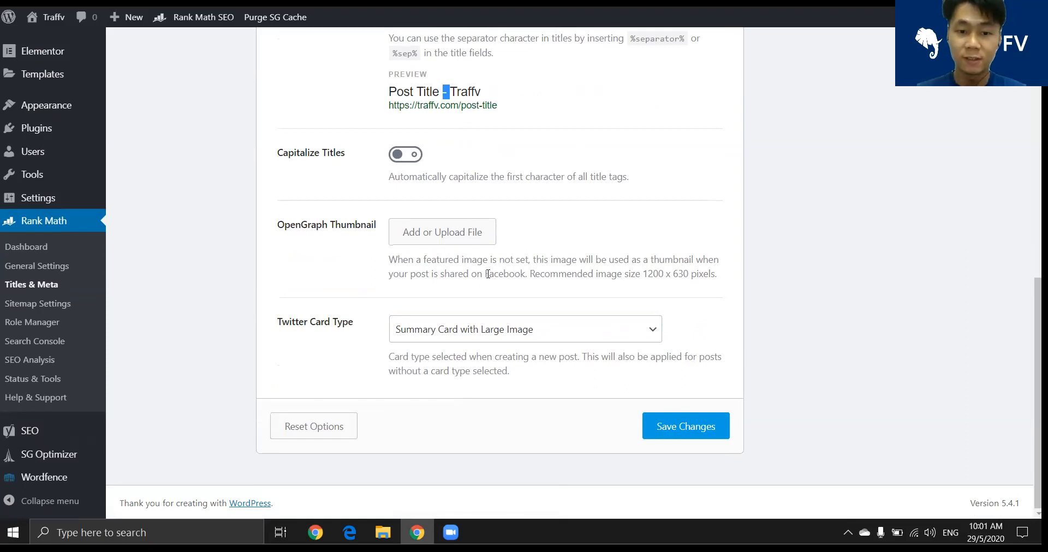
{"action": "left_click", "coordinate": [300, 324]}
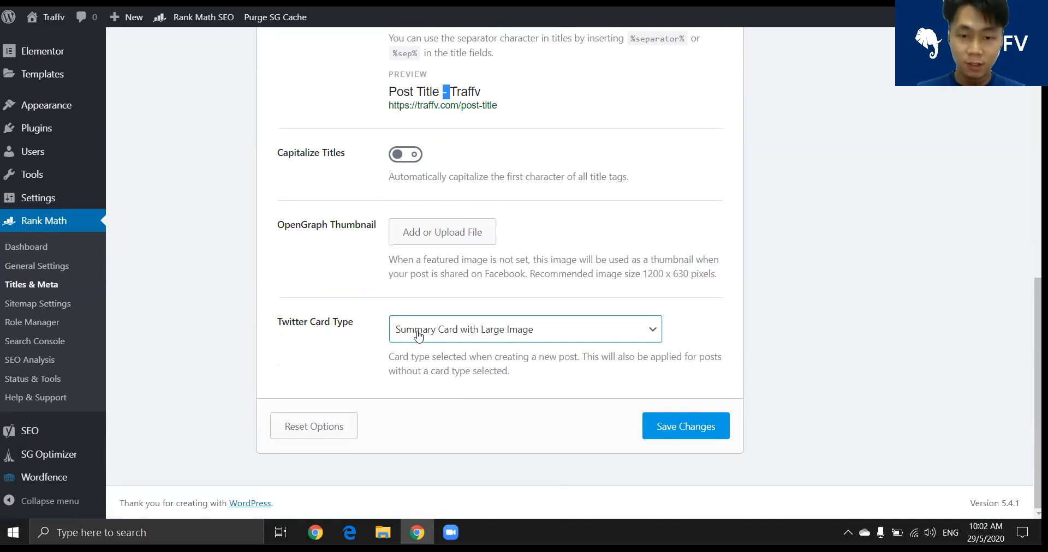
{"action": "left_click", "coordinate": [532, 353]}
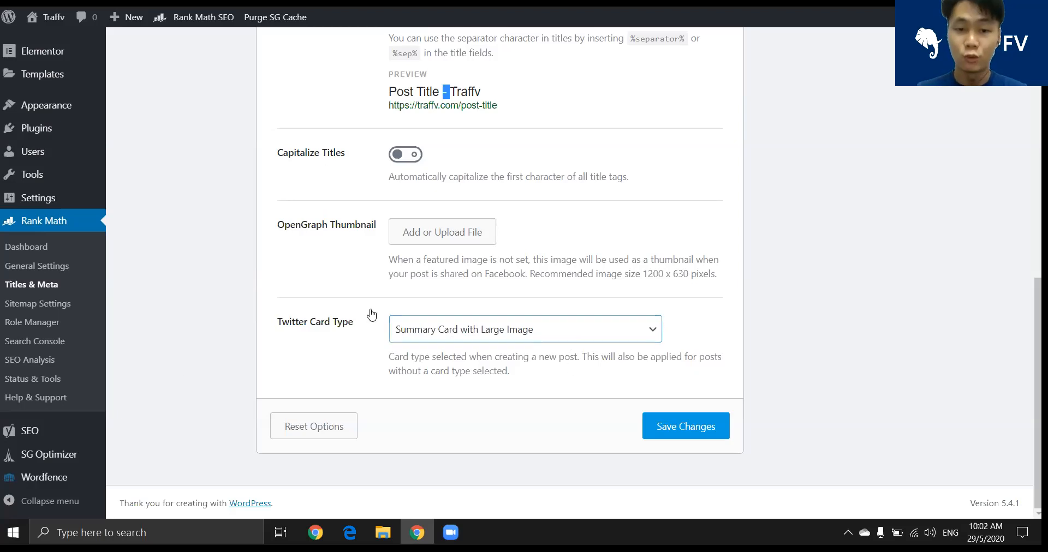
Open the Local SEO settings and review the Person or Company, Name, Logo and URL fields
{"action": "scroll", "coordinate": [412, 304], "scroll_direction": "up", "scroll_amount": 5}
{"action": "scroll", "coordinate": [412, 305], "scroll_direction": "up", "scroll_amount": 5}
{"action": "scroll", "coordinate": [384, 266], "scroll_direction": "down", "scroll_amount": 1}
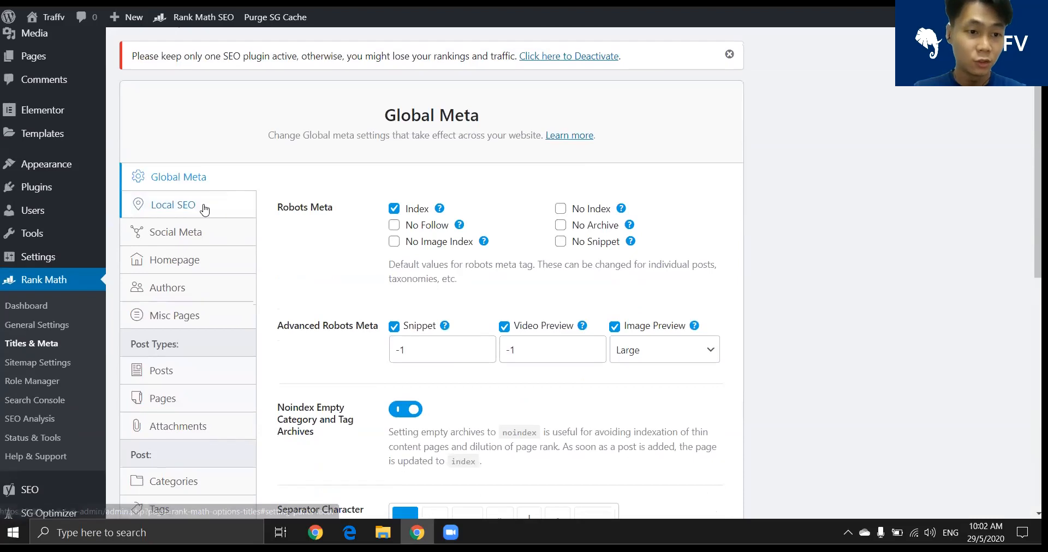
{"action": "left_click", "coordinate": [216, 209]}
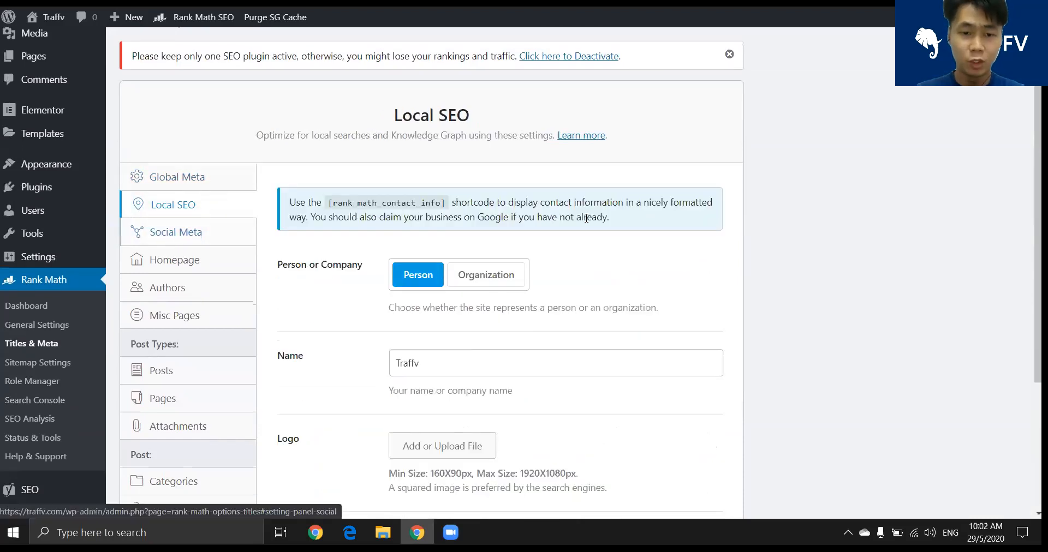
{"action": "scroll", "coordinate": [623, 226], "scroll_direction": "down", "scroll_amount": 1}
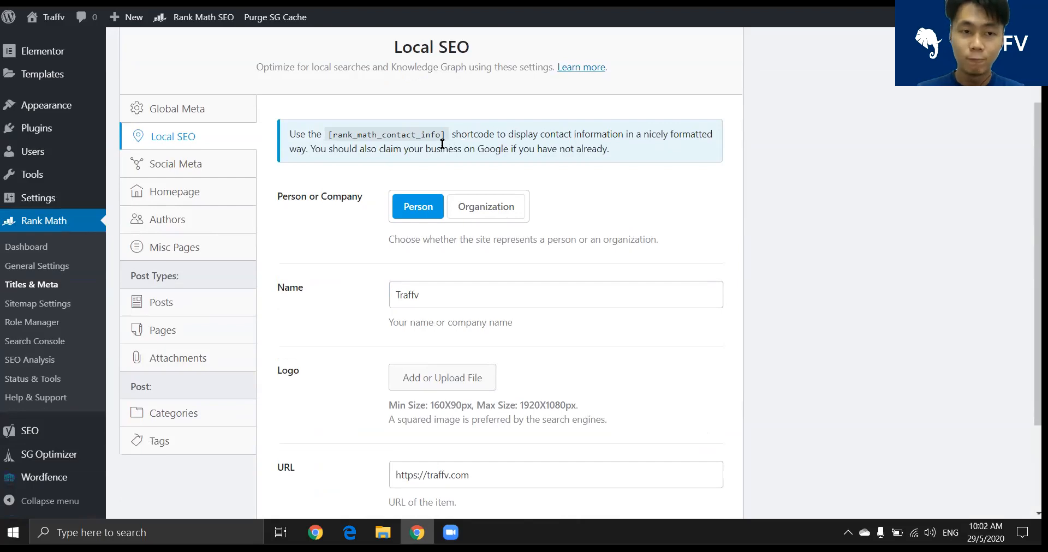
{"action": "scroll", "coordinate": [573, 215], "scroll_direction": "down", "scroll_amount": 1}
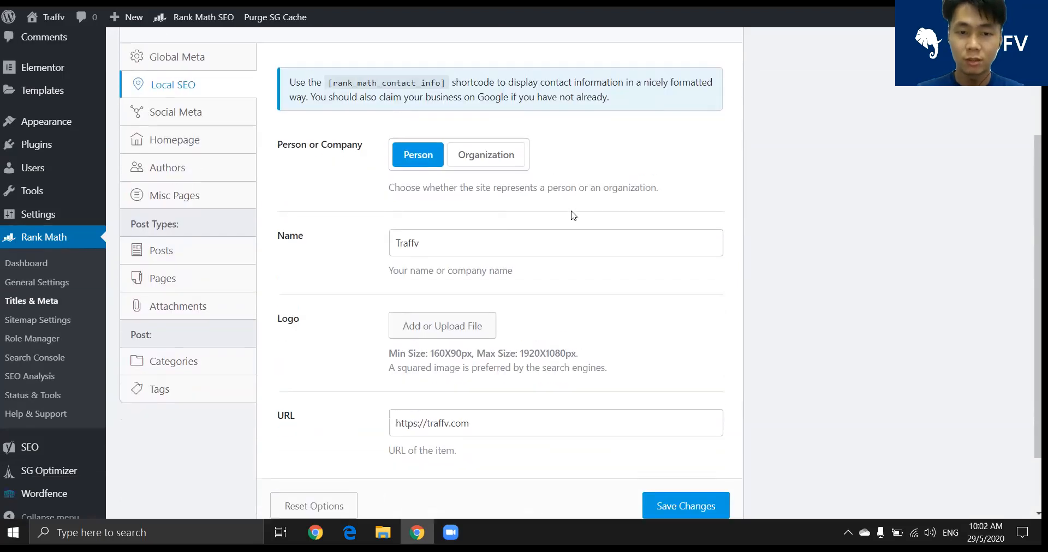
{"action": "scroll", "coordinate": [570, 215], "scroll_direction": "up", "scroll_amount": 1}
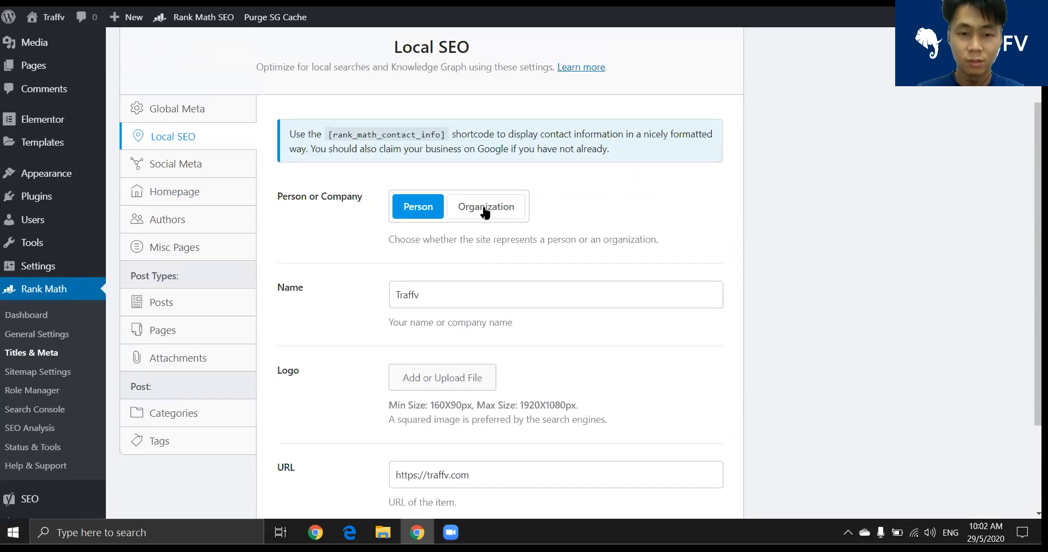
{"action": "scroll", "coordinate": [503, 211], "scroll_direction": "down", "scroll_amount": 2}
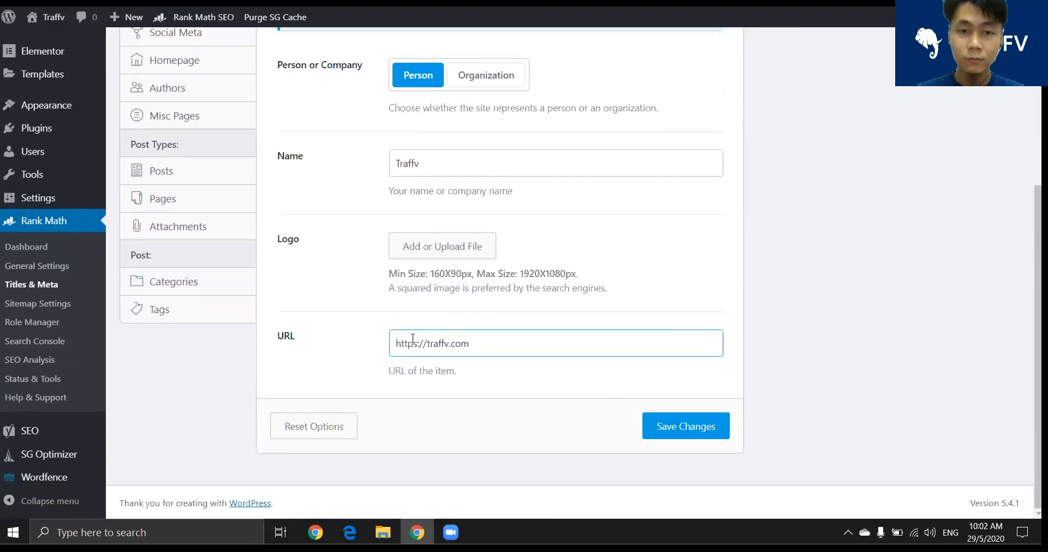
{"action": "scroll", "coordinate": [413, 339], "scroll_direction": "up", "scroll_amount": 3}
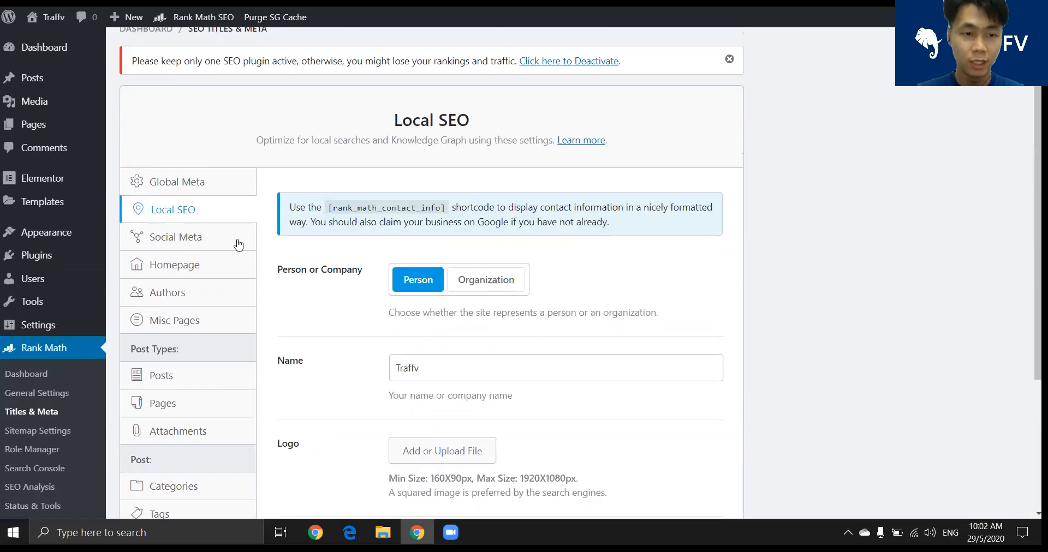
Look through the Facebook fields in Social Meta and read the static front page notice in the Homepage settings
{"action": "left_click", "coordinate": [240, 238]}
{"action": "scroll", "coordinate": [346, 164], "scroll_direction": "down", "scroll_amount": 3}
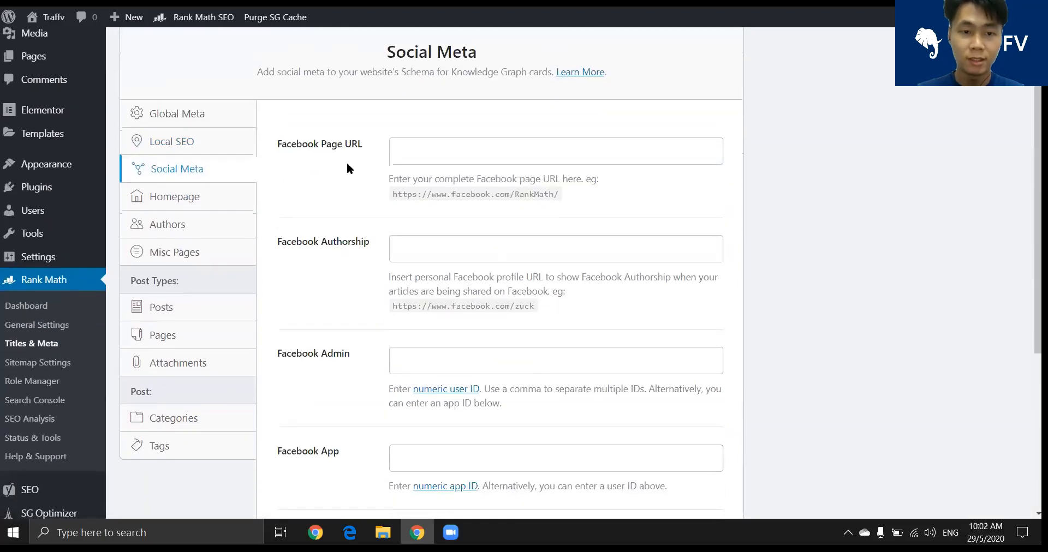
{"action": "scroll", "coordinate": [346, 168], "scroll_direction": "down", "scroll_amount": 3}
{"action": "scroll", "coordinate": [367, 206], "scroll_direction": "up", "scroll_amount": 6}
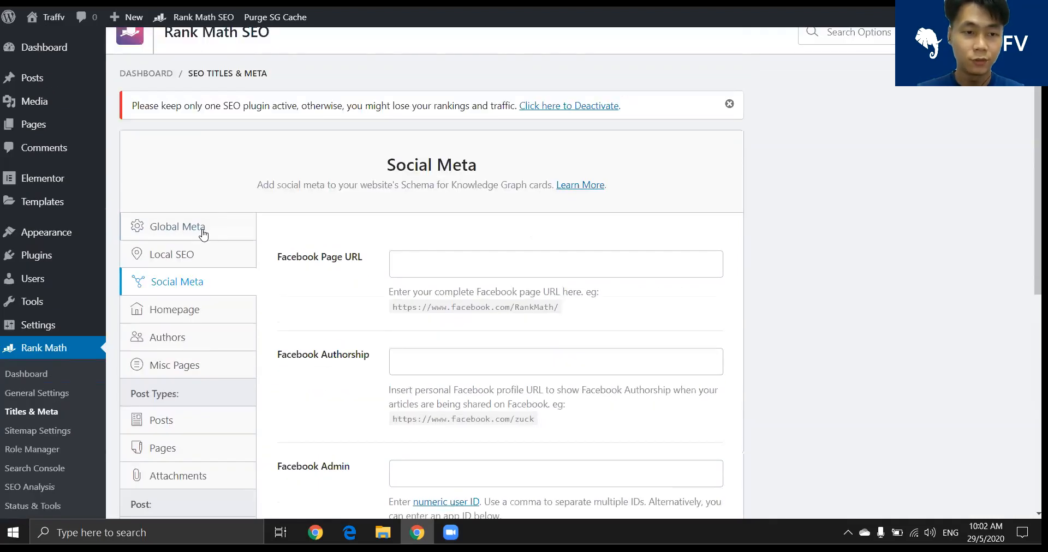
{"action": "left_click", "coordinate": [180, 309]}
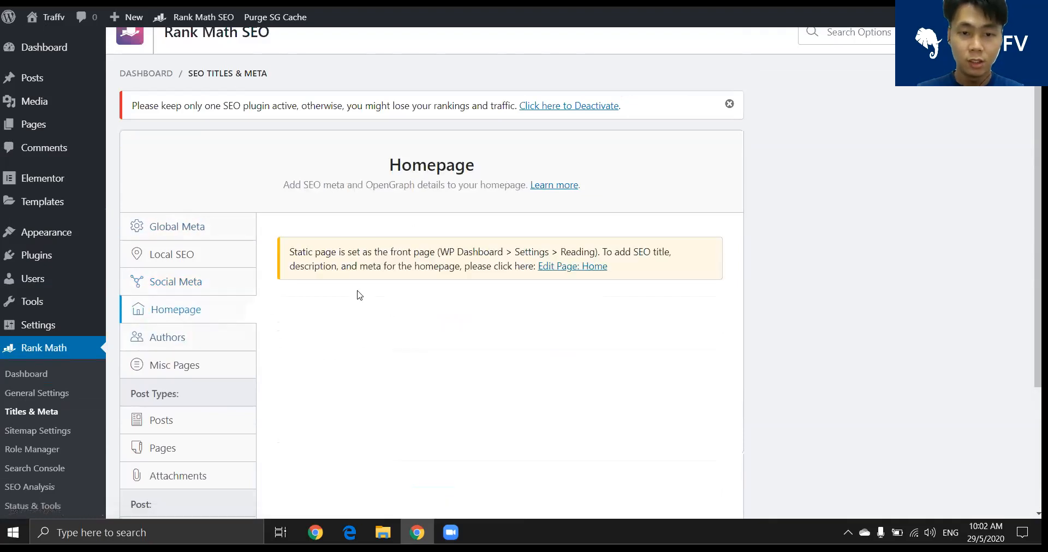
{"action": "scroll", "coordinate": [390, 264], "scroll_direction": "down", "scroll_amount": 3}
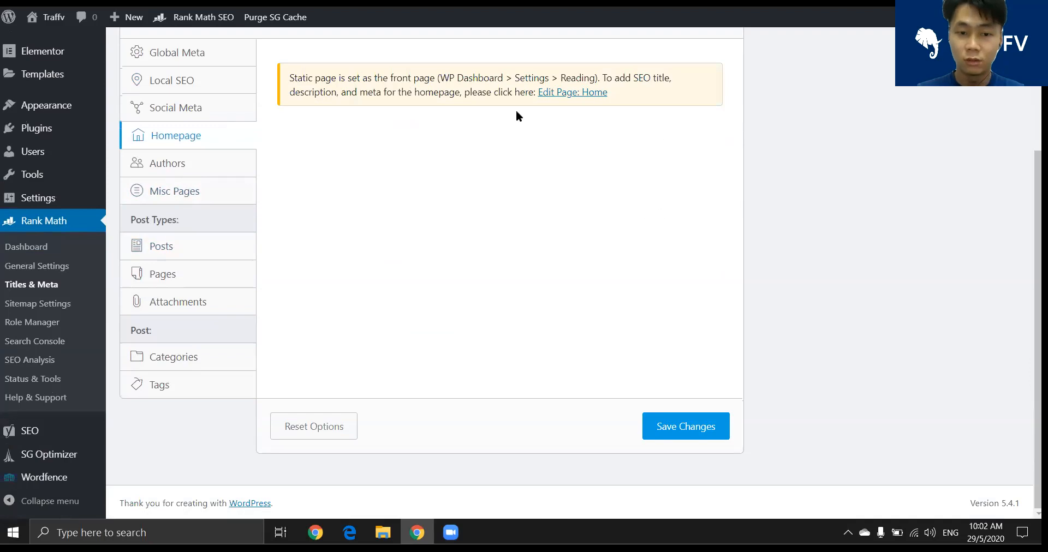
Open the Authors settings and review the Author Archives, Author Base and Author Robots Meta options
{"action": "left_click", "coordinate": [191, 164]}
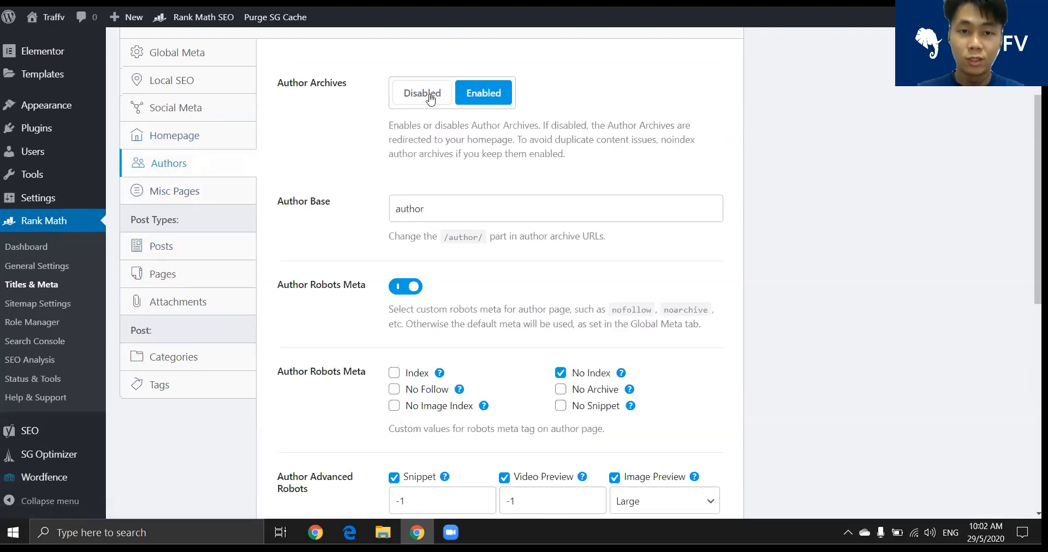
{"action": "left_click", "coordinate": [398, 210]}
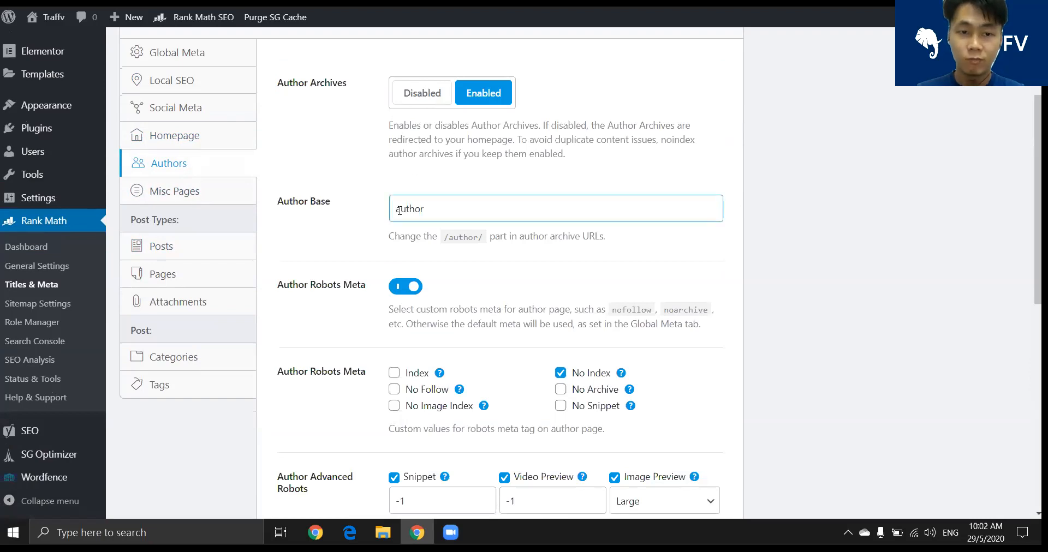
{"action": "left_click", "coordinate": [338, 180]}
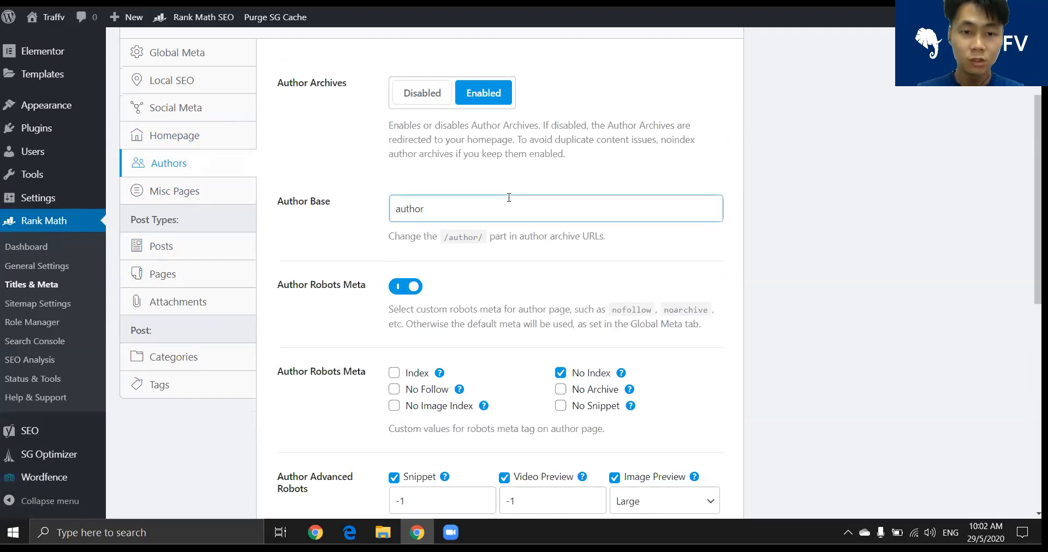
{"action": "scroll", "coordinate": [358, 253], "scroll_direction": "down", "scroll_amount": 1}
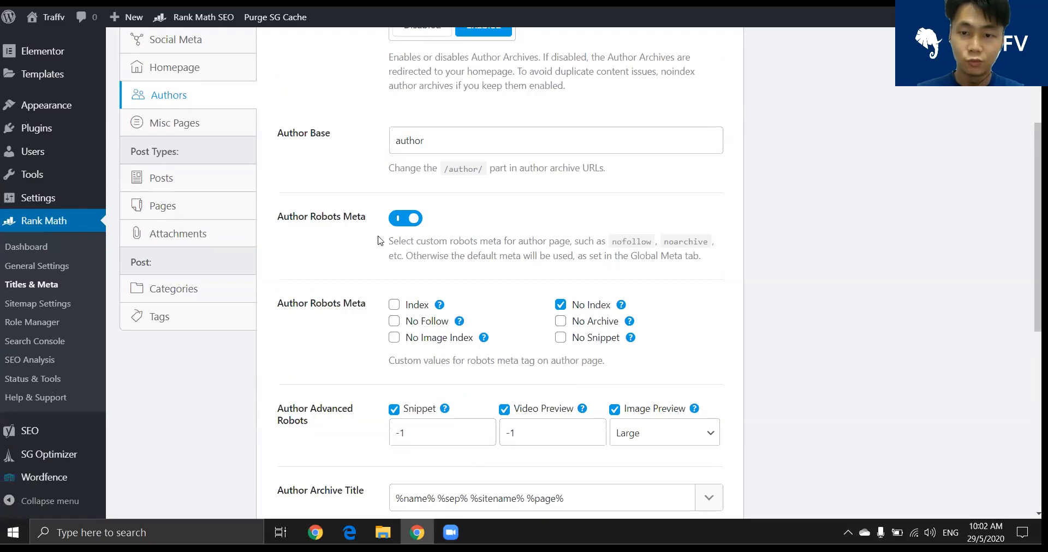
{"action": "scroll", "coordinate": [390, 243], "scroll_direction": "down", "scroll_amount": 1}
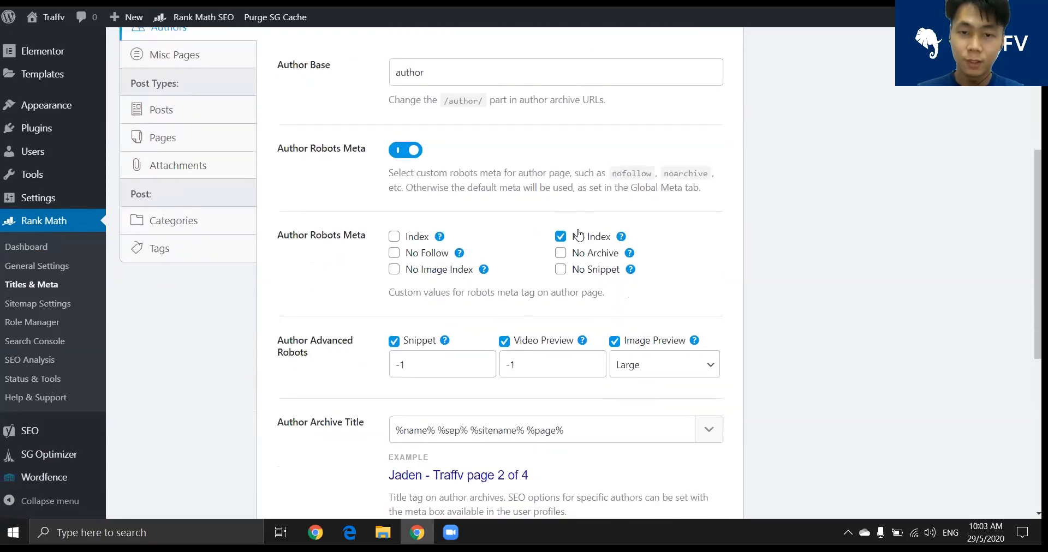
{"action": "scroll", "coordinate": [545, 207], "scroll_direction": "down", "scroll_amount": 2}
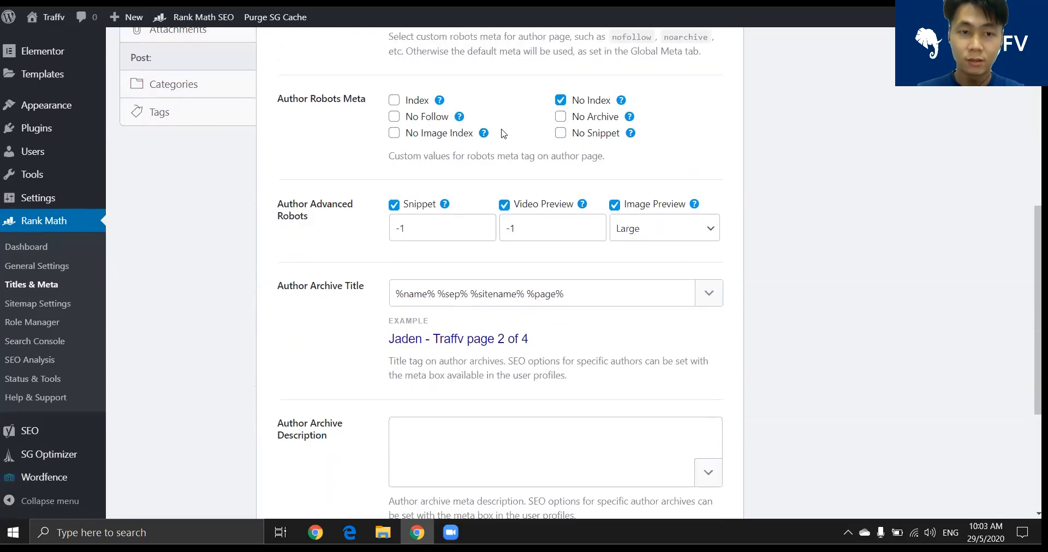
Recheck Author Archives and review the Author Archive Title, Author Archive Description and Add SEO Meta Box for Users settings
{"action": "scroll", "coordinate": [499, 180], "scroll_direction": "up", "scroll_amount": 4}
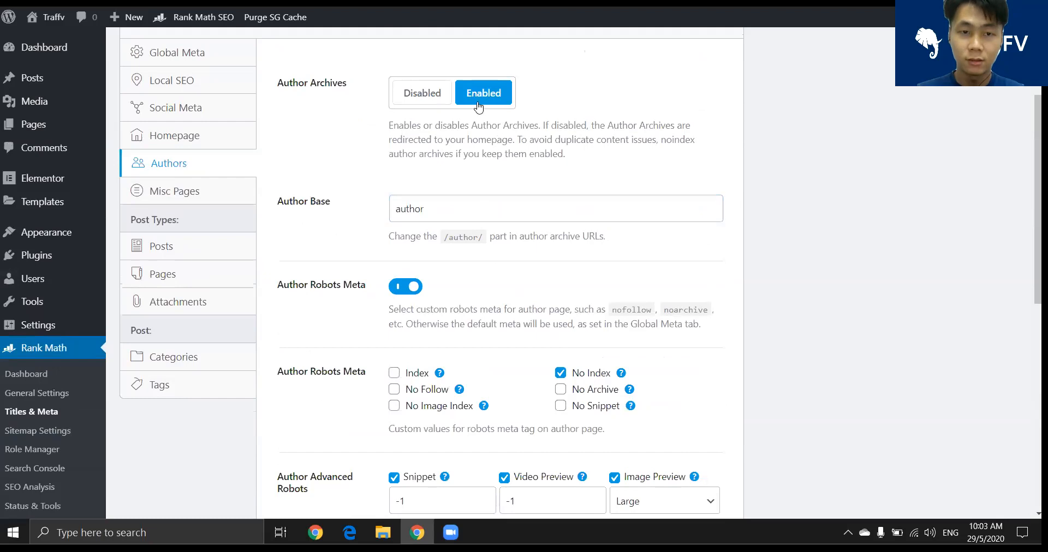
{"action": "scroll", "coordinate": [491, 131], "scroll_direction": "down", "scroll_amount": 3}
{"action": "scroll", "coordinate": [499, 164], "scroll_direction": "up", "scroll_amount": 4}
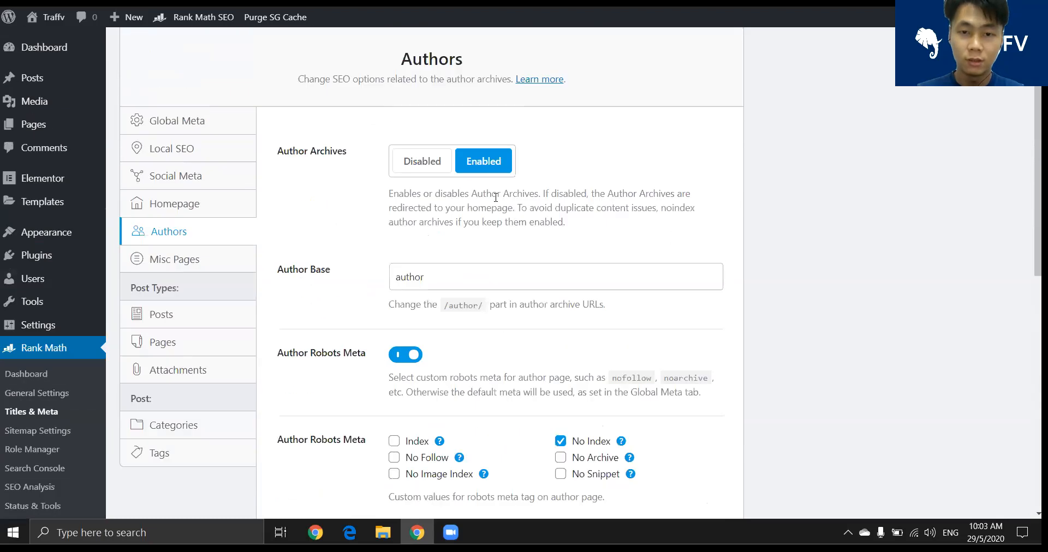
{"action": "scroll", "coordinate": [497, 201], "scroll_direction": "down", "scroll_amount": 4}
{"action": "scroll", "coordinate": [497, 201], "scroll_direction": "down", "scroll_amount": 2}
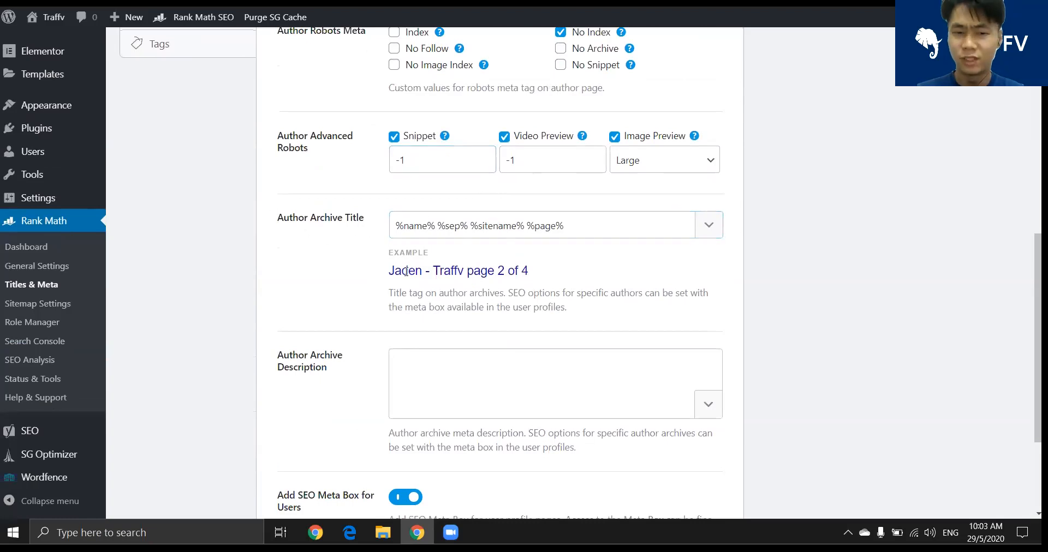
{"action": "scroll", "coordinate": [415, 180], "scroll_direction": "down", "scroll_amount": 3}
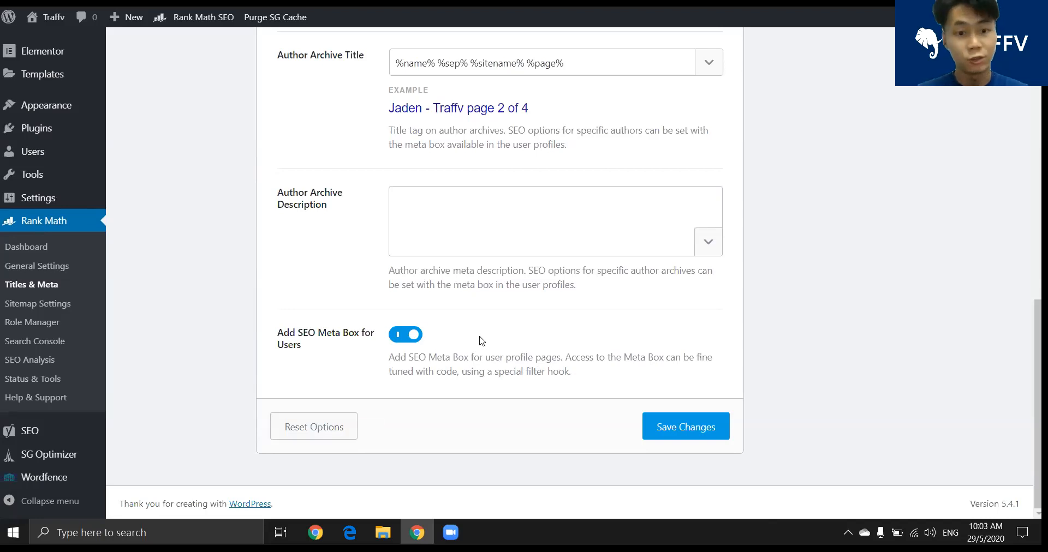
Open the Misc Pages settings and review Date Archives, the date archive title and description, and Date Robots Meta
{"action": "scroll", "coordinate": [138, 196], "scroll_direction": "up", "scroll_amount": 6}
{"action": "left_click", "coordinate": [164, 159]}
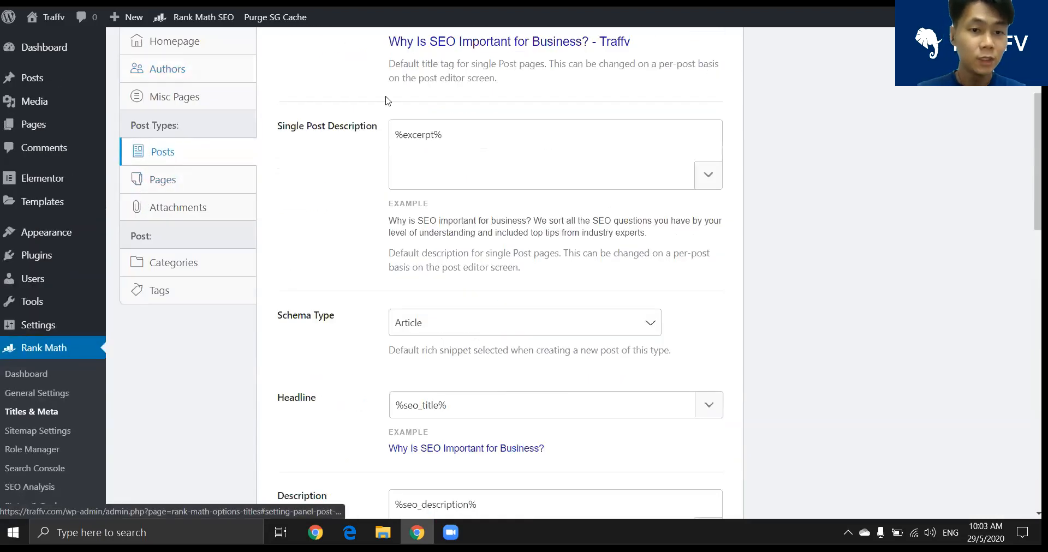
{"action": "scroll", "coordinate": [382, 139], "scroll_direction": "up", "scroll_amount": 1}
{"action": "scroll", "coordinate": [360, 143], "scroll_direction": "up", "scroll_amount": 1}
{"action": "left_click", "coordinate": [521, 125]}
{"action": "left_click", "coordinate": [188, 233]}
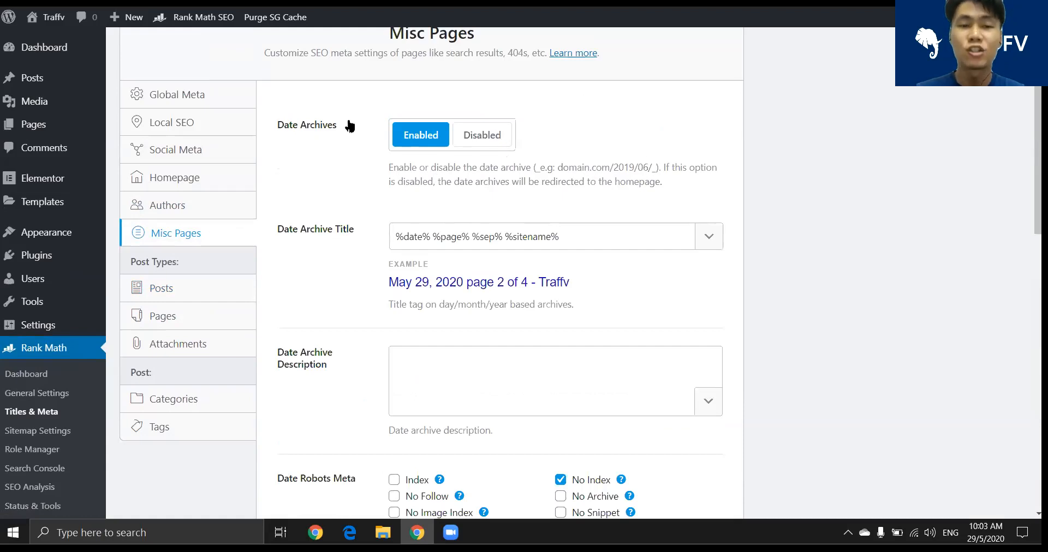
{"action": "scroll", "coordinate": [400, 208], "scroll_direction": "down", "scroll_amount": 5}
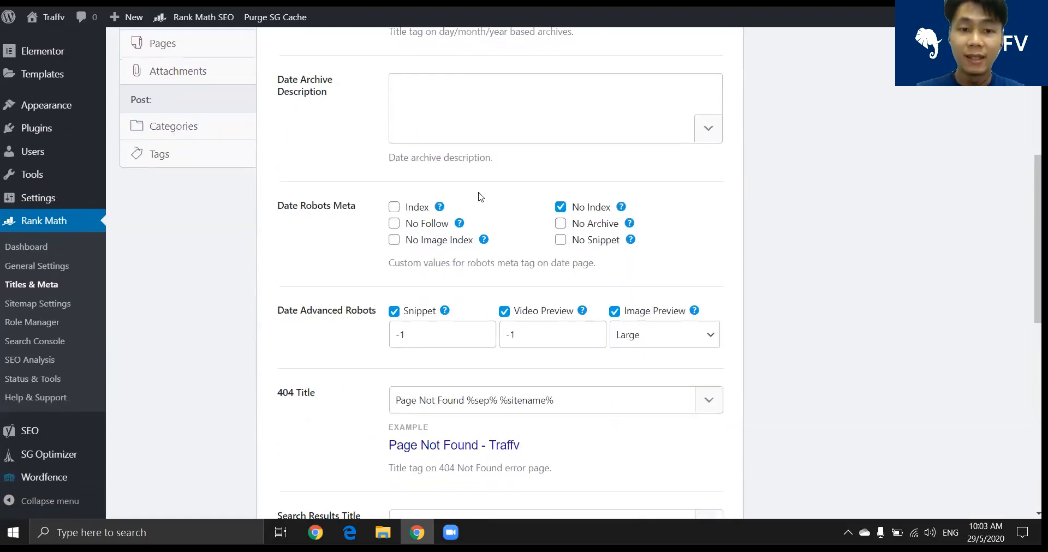
{"action": "scroll", "coordinate": [277, 249], "scroll_direction": "up", "scroll_amount": 5}
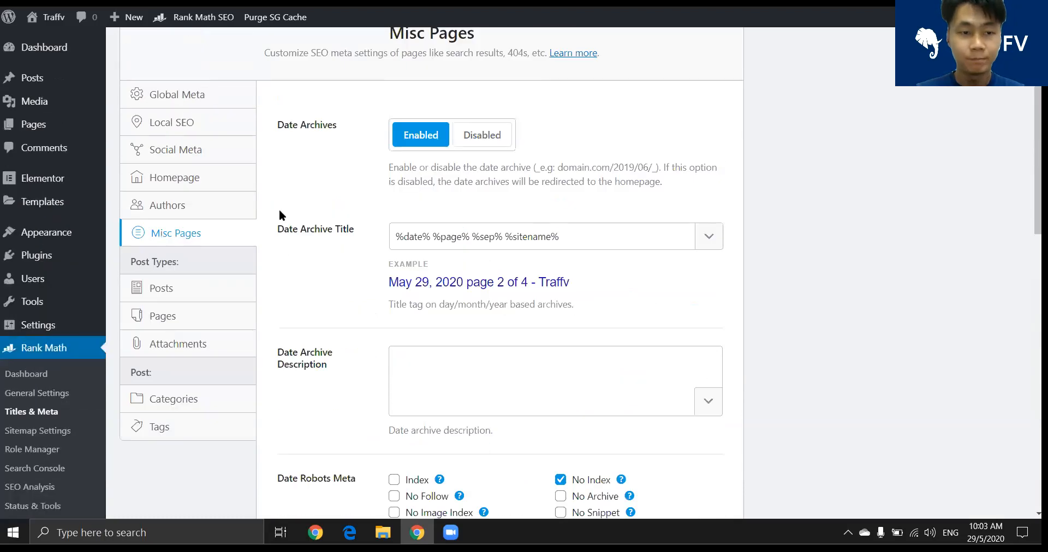
Review the 404 Title, Search Results Title and Noindex options in the Misc Pages settings
{"action": "scroll", "coordinate": [412, 248], "scroll_direction": "down", "scroll_amount": 9}
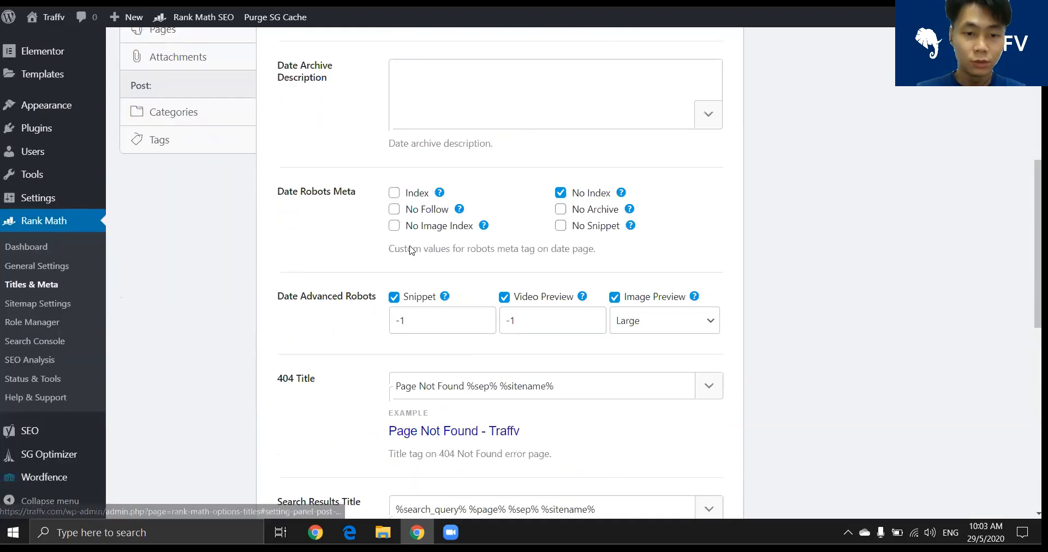
{"action": "left_click", "coordinate": [551, 202]}
{"action": "scroll", "coordinate": [550, 203], "scroll_direction": "down", "scroll_amount": 3}
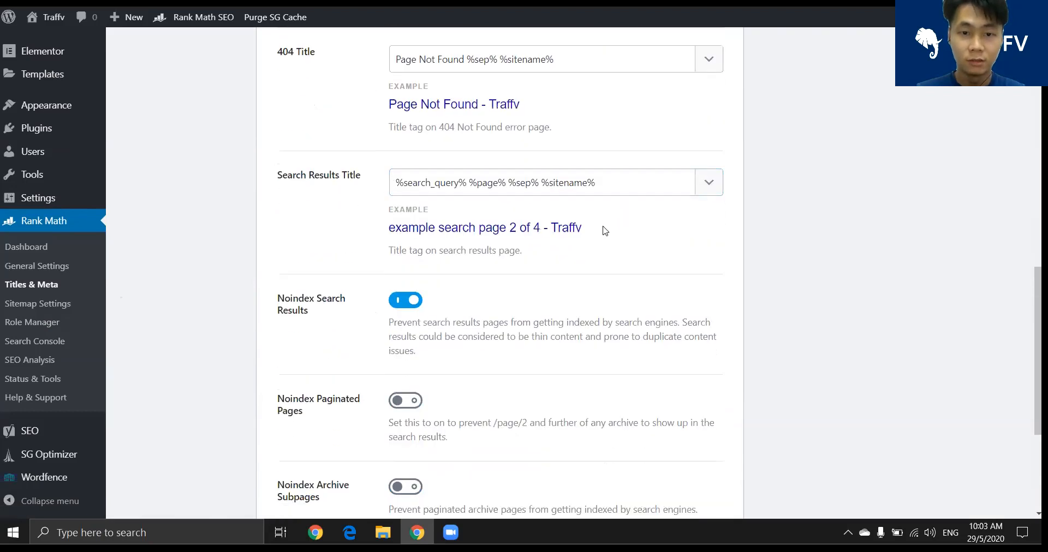
{"action": "scroll", "coordinate": [402, 231], "scroll_direction": "down", "scroll_amount": 4}
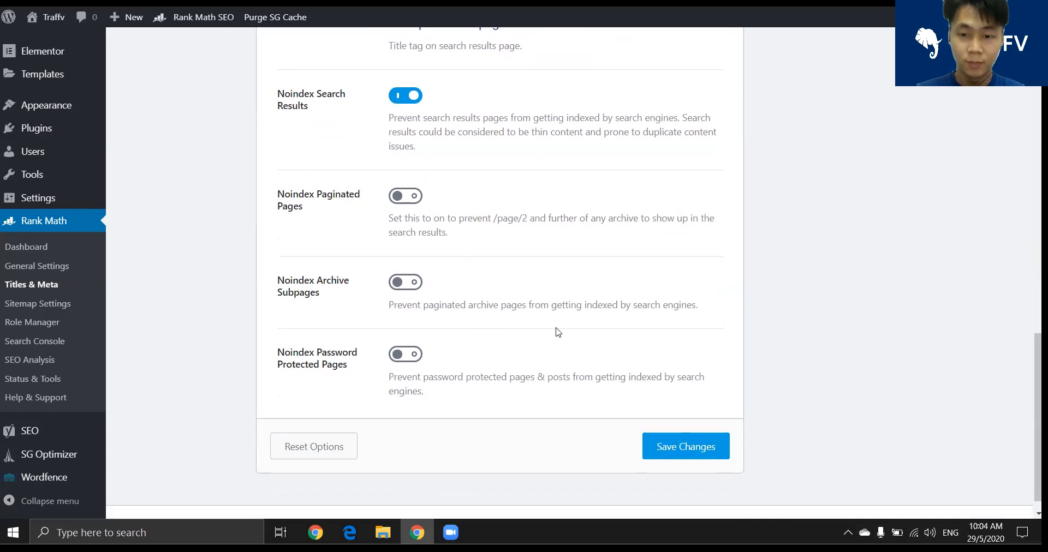
Open the Posts settings and review the Single Post Title and Single Post Description fields
{"action": "scroll", "coordinate": [558, 332], "scroll_direction": "up", "scroll_amount": 10}
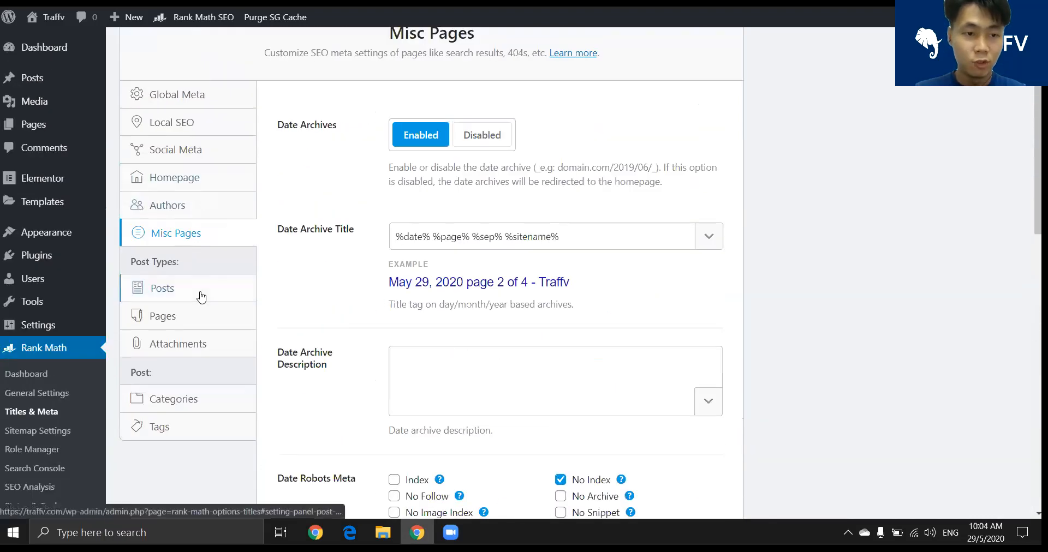
{"action": "left_click", "coordinate": [200, 296]}
{"action": "left_click", "coordinate": [196, 232]}
{"action": "left_click", "coordinate": [194, 292]}
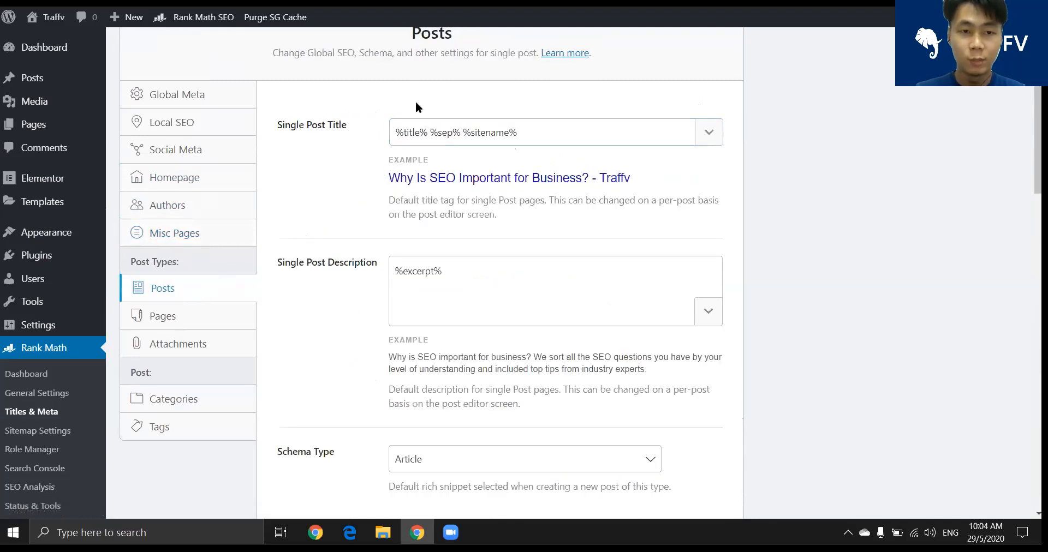
{"action": "left_click", "coordinate": [583, 144]}
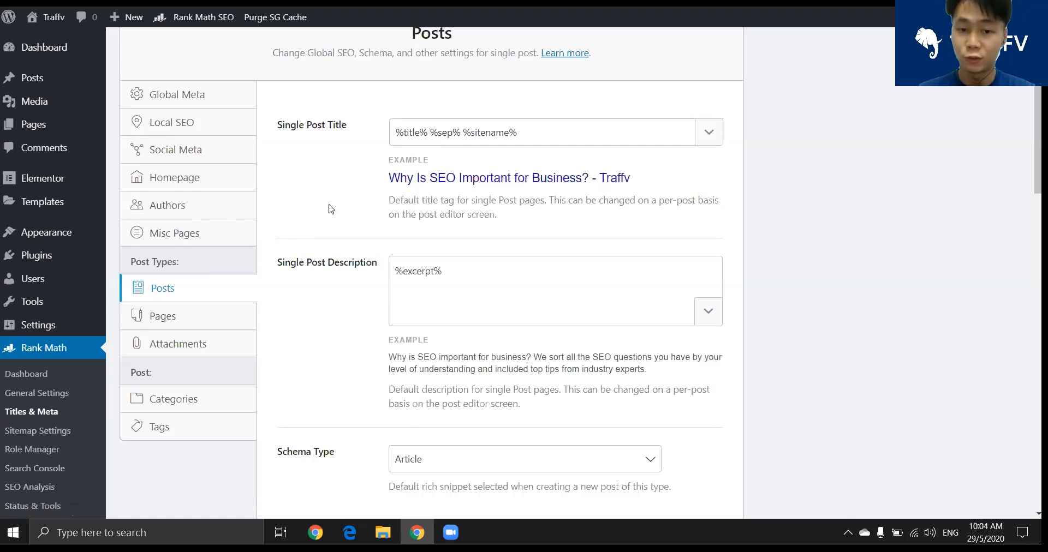
Look through the available Schema Type options for posts without changing the selection
{"action": "scroll", "coordinate": [426, 349], "scroll_direction": "down", "scroll_amount": 3}
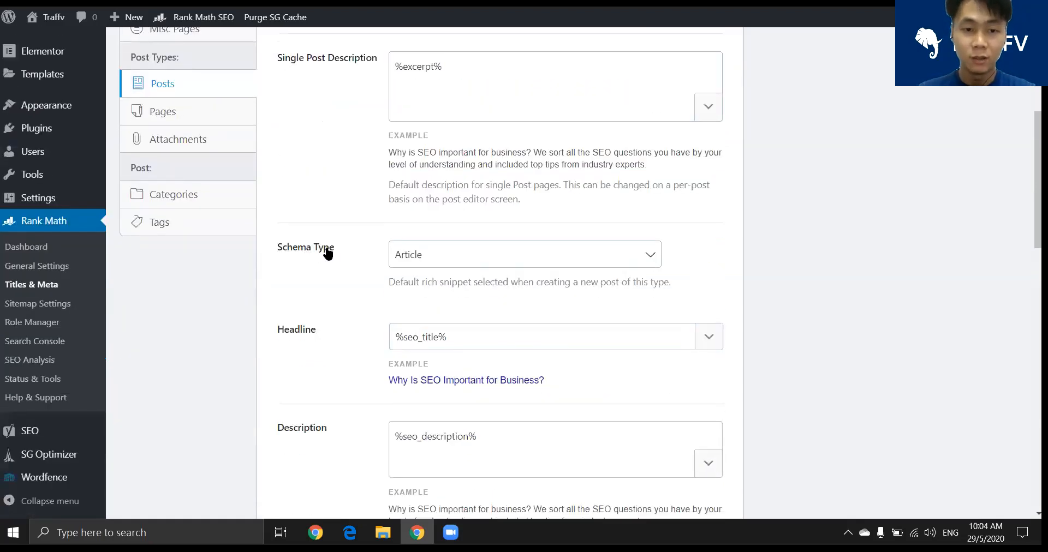
{"action": "left_click", "coordinate": [489, 257]}
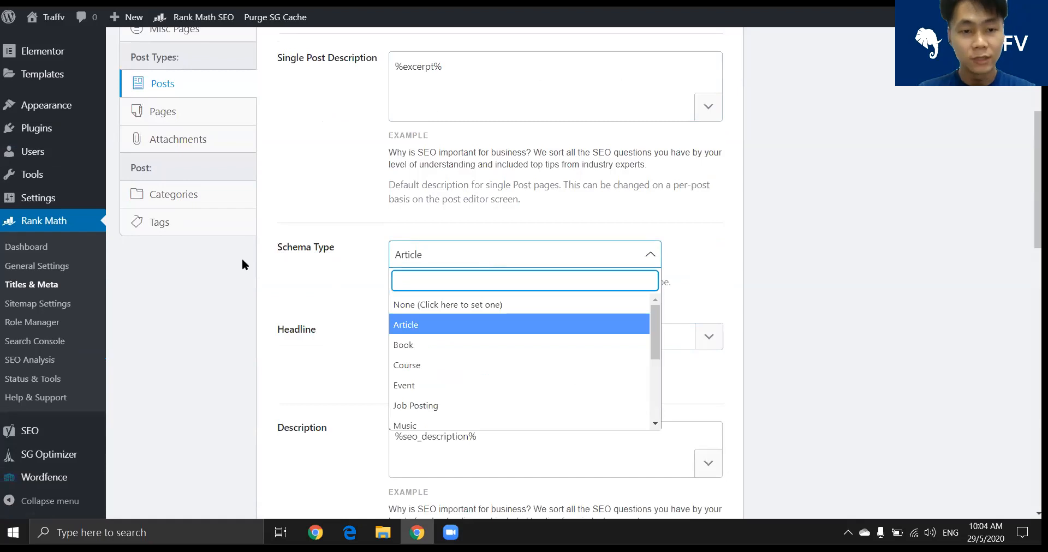
{"action": "left_click", "coordinate": [301, 255]}
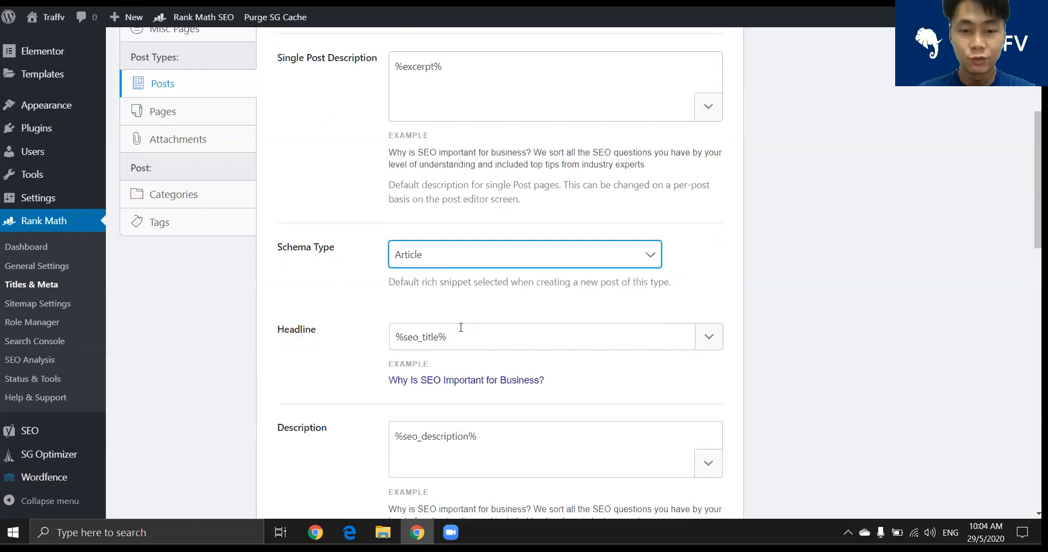
Review the remaining Posts settings, from Article Type and Post Robots Meta through Link Suggestions and Primary Taxonomy to Bulk Editing and Custom Fields
{"action": "scroll", "coordinate": [365, 283], "scroll_direction": "down", "scroll_amount": 5}
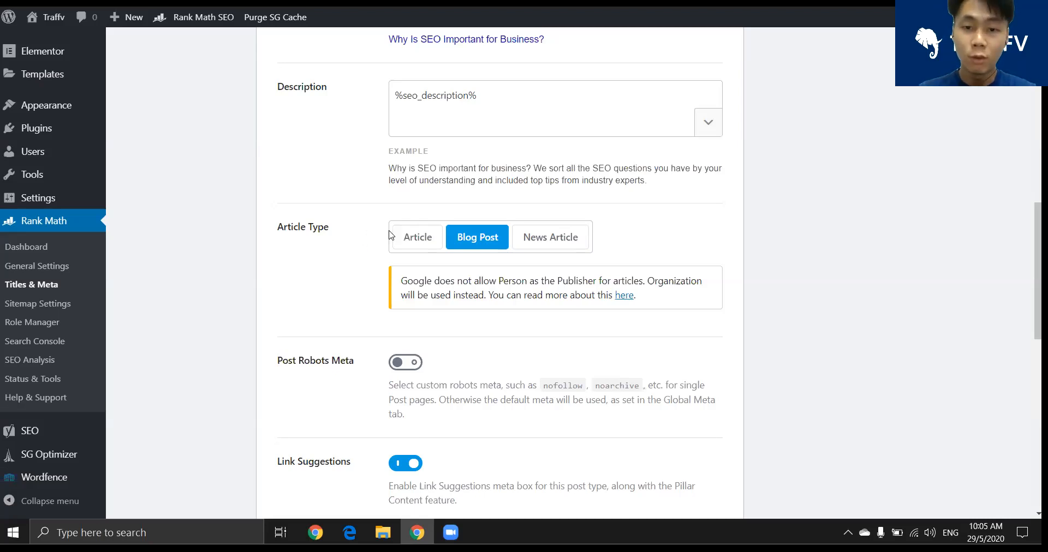
{"action": "scroll", "coordinate": [517, 286], "scroll_direction": "down", "scroll_amount": 3}
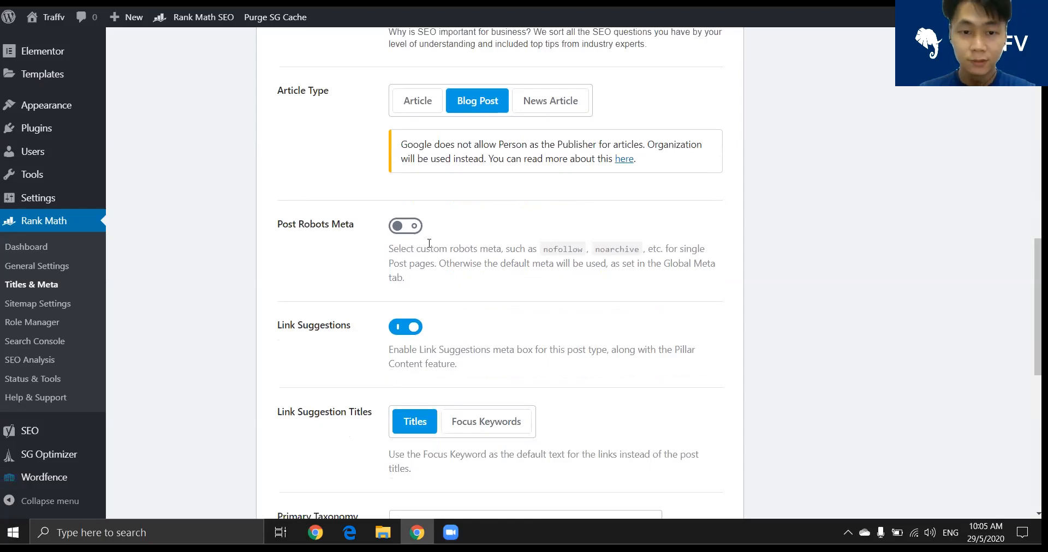
{"action": "scroll", "coordinate": [472, 256], "scroll_direction": "down", "scroll_amount": 1}
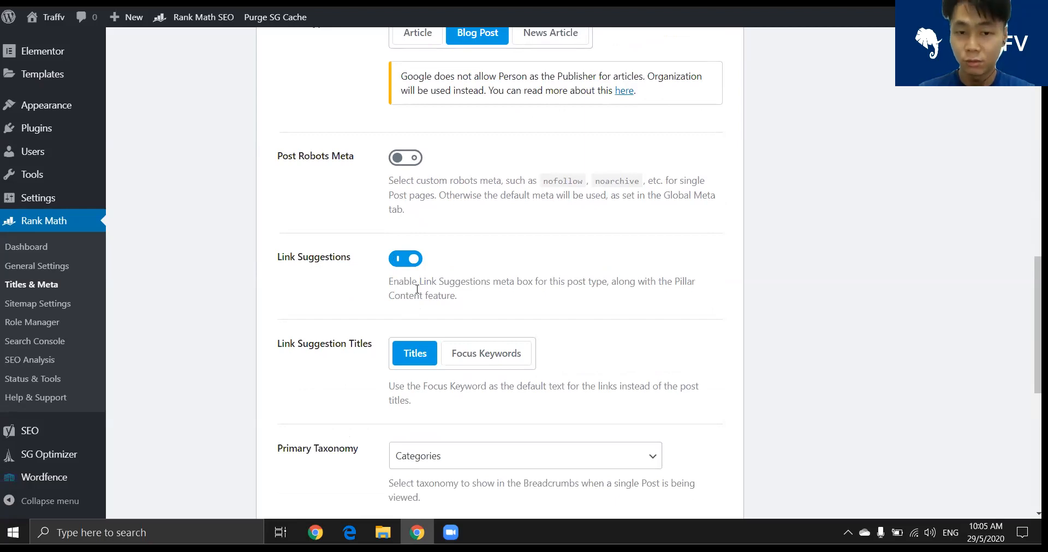
{"action": "scroll", "coordinate": [459, 286], "scroll_direction": "down", "scroll_amount": 2}
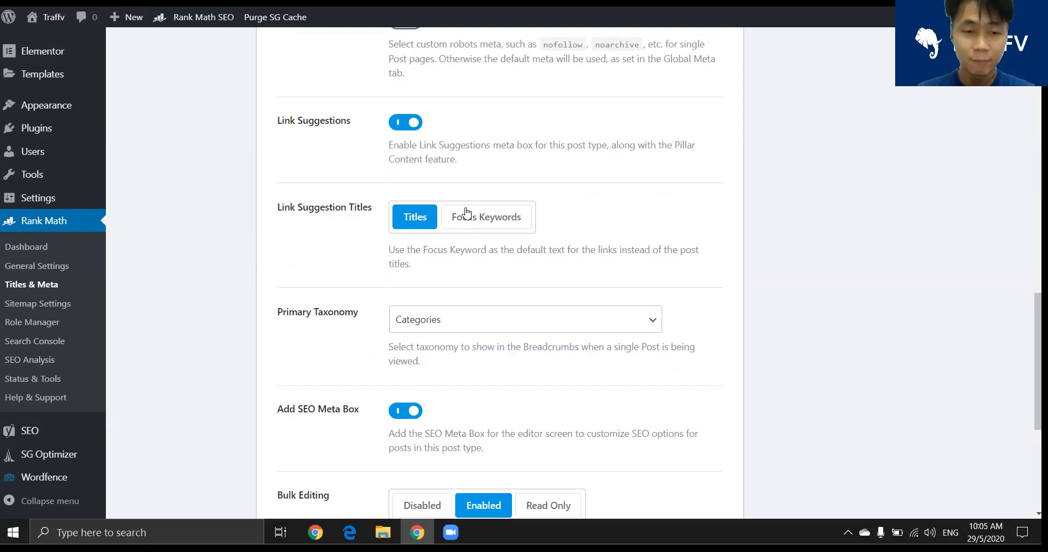
{"action": "scroll", "coordinate": [344, 268], "scroll_direction": "down", "scroll_amount": 1}
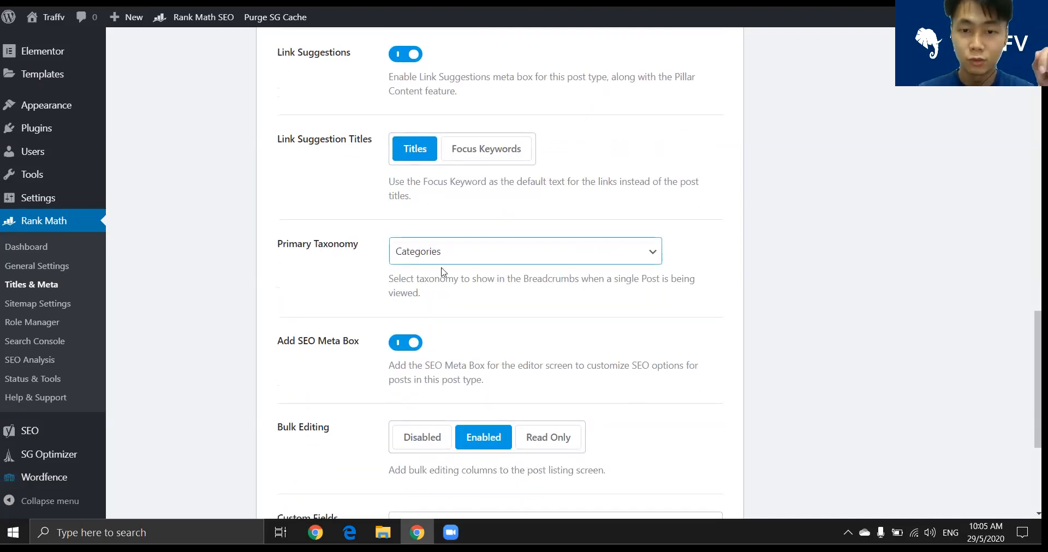
{"action": "scroll", "coordinate": [475, 271], "scroll_direction": "down", "scroll_amount": 1}
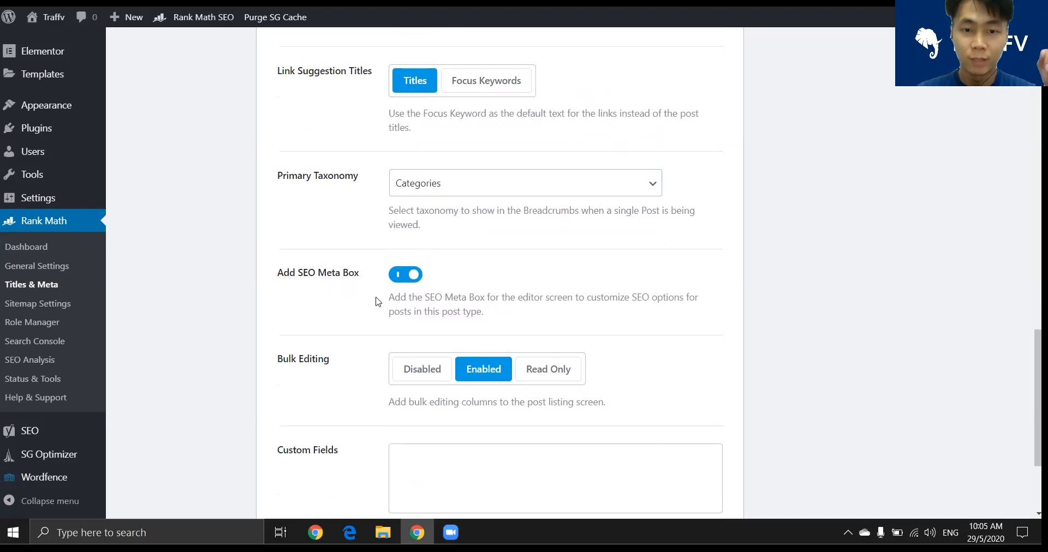
{"action": "scroll", "coordinate": [306, 250], "scroll_direction": "down", "scroll_amount": 2}
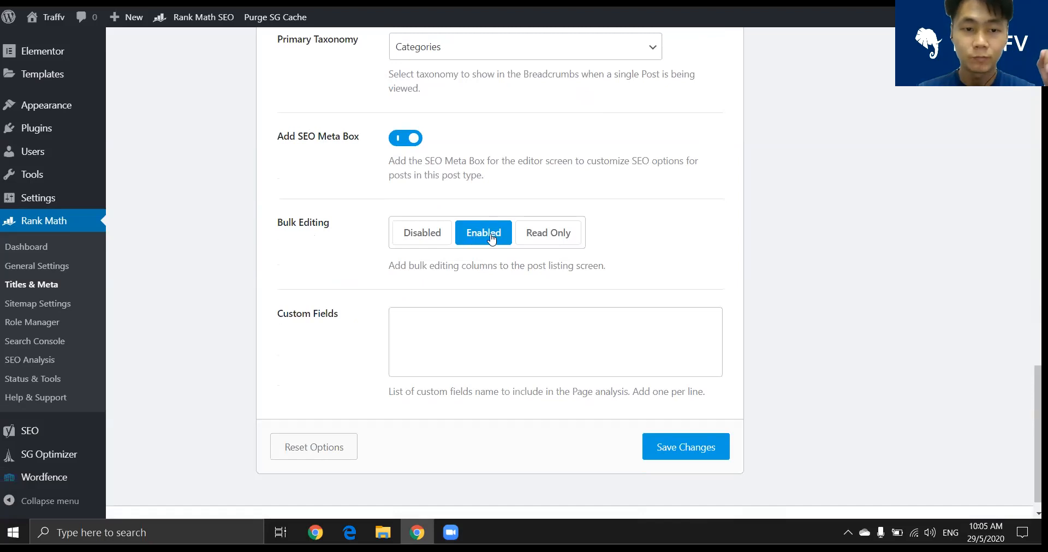
Open the Pages settings and look through them from Single Page Title and Schema Type to the end
{"action": "scroll", "coordinate": [346, 330], "scroll_direction": "up", "scroll_amount": 12}
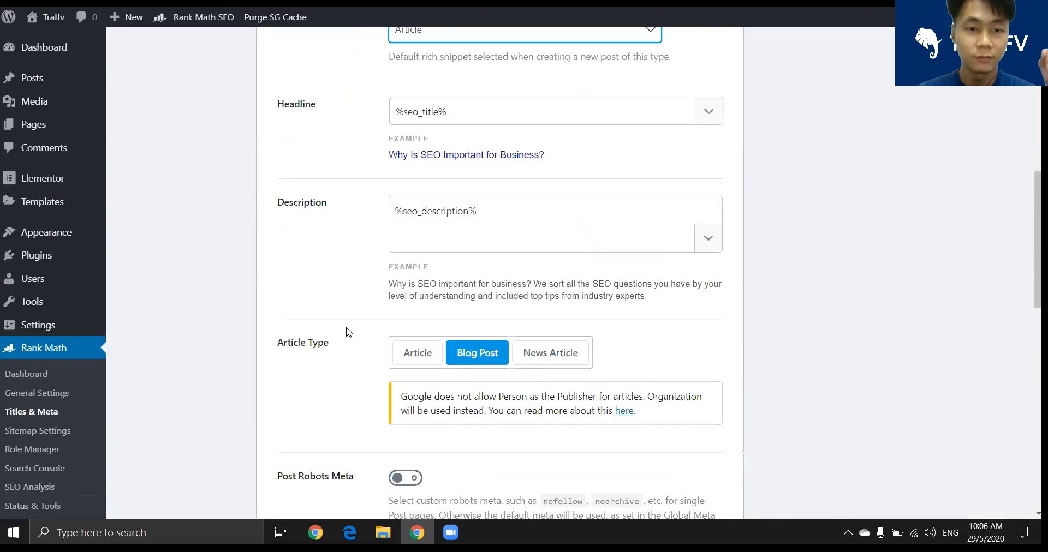
{"action": "scroll", "coordinate": [346, 332], "scroll_direction": "up", "scroll_amount": 6}
{"action": "left_click", "coordinate": [164, 295]}
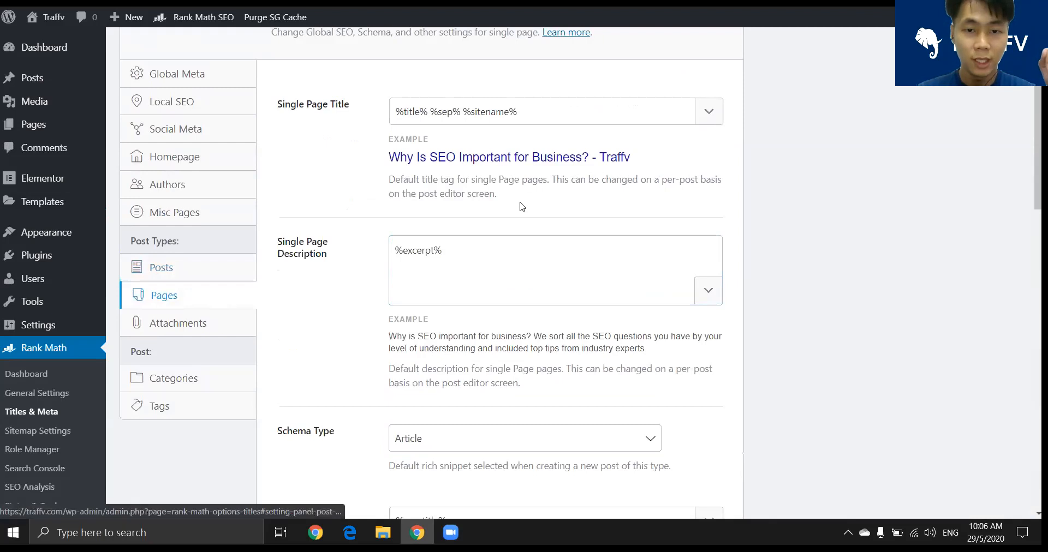
{"action": "scroll", "coordinate": [327, 305], "scroll_direction": "down", "scroll_amount": 8}
{"action": "scroll", "coordinate": [391, 227], "scroll_direction": "up", "scroll_amount": 5}
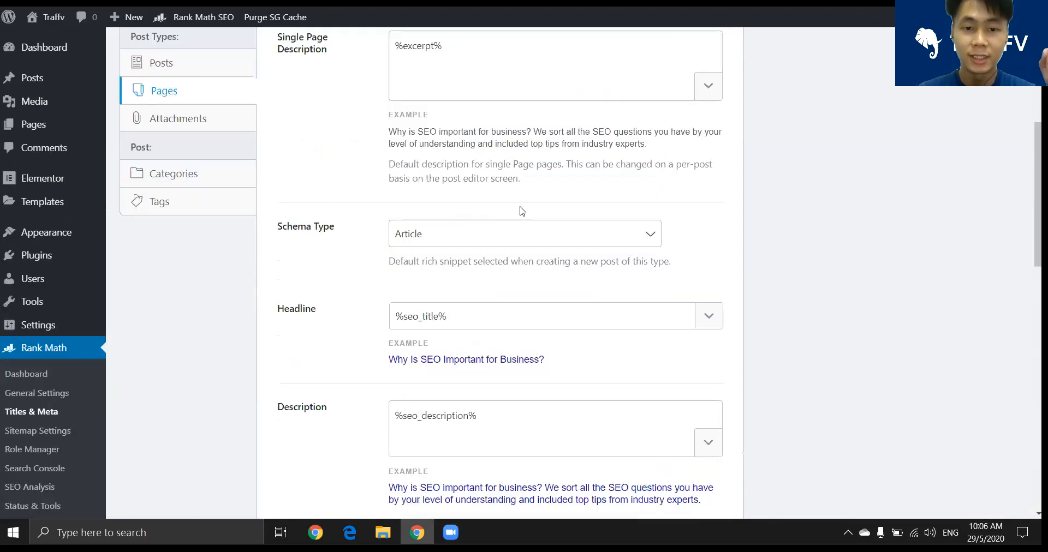
{"action": "scroll", "coordinate": [498, 237], "scroll_direction": "down", "scroll_amount": 10}
{"action": "scroll", "coordinate": [548, 229], "scroll_direction": "down", "scroll_amount": 5}
Open the Attachments settings and review them from Single Media Title through Media Robots Meta to Bulk Editing
{"action": "scroll", "coordinate": [178, 249], "scroll_direction": "up", "scroll_amount": 15}
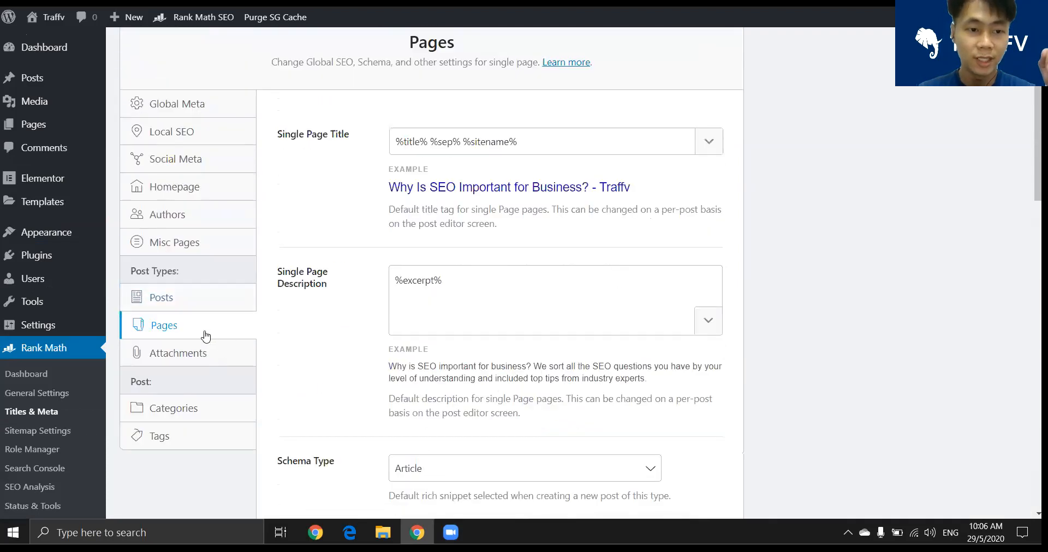
{"action": "left_click", "coordinate": [188, 358]}
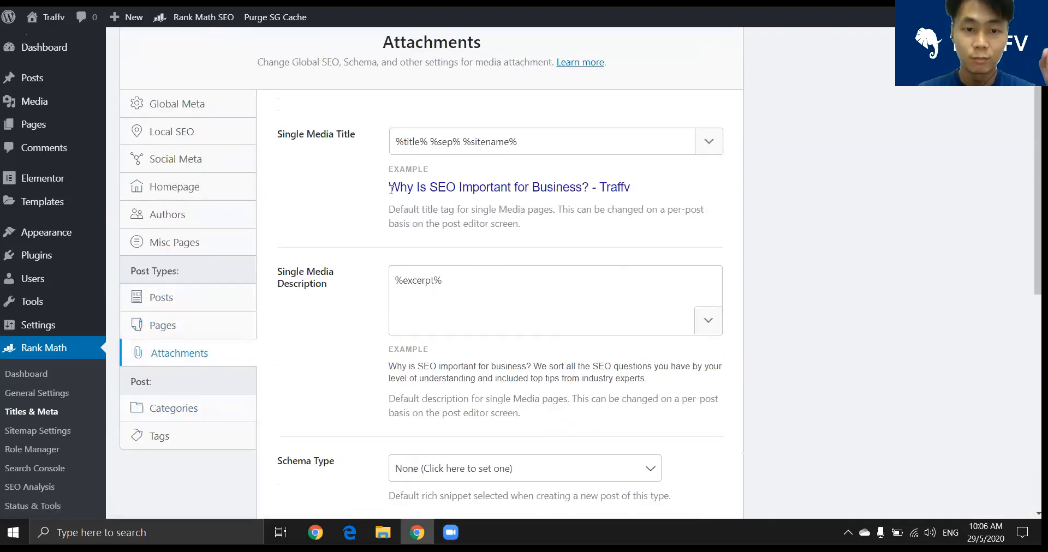
{"action": "scroll", "coordinate": [391, 189], "scroll_direction": "down", "scroll_amount": 9}
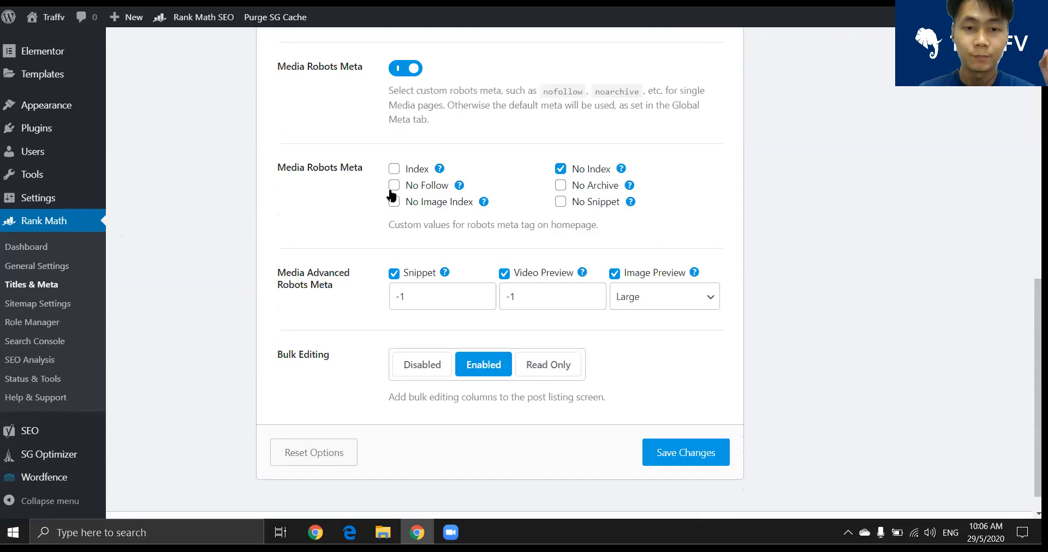
{"action": "scroll", "coordinate": [300, 222], "scroll_direction": "down", "scroll_amount": 1}
Open the Categories settings and review the archive titles, descriptions, robots meta, SEO Meta Box and Remove Snippet Data options
{"action": "scroll", "coordinate": [297, 215], "scroll_direction": "up", "scroll_amount": 7}
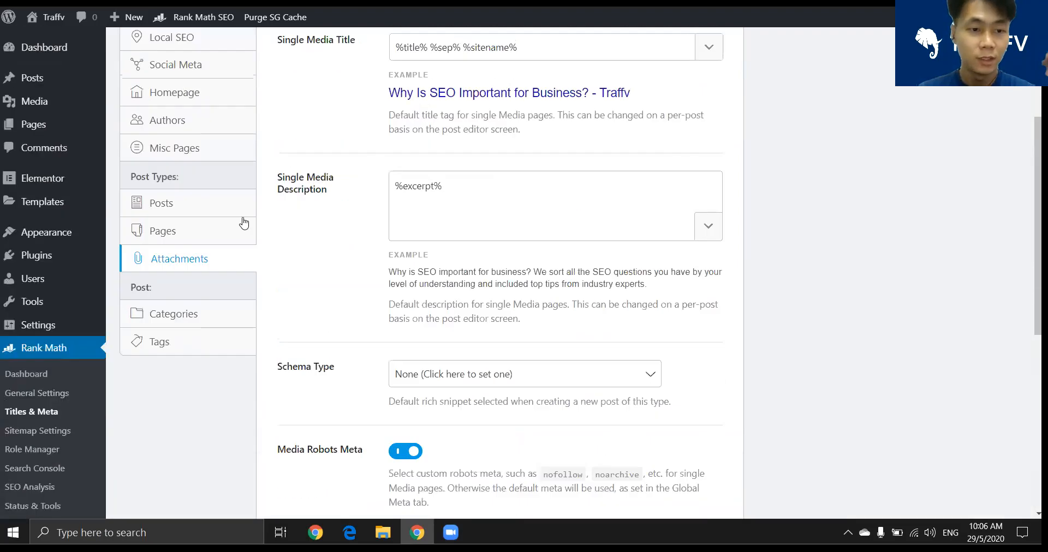
{"action": "left_click", "coordinate": [173, 315]}
{"action": "scroll", "coordinate": [267, 209], "scroll_direction": "down", "scroll_amount": 1}
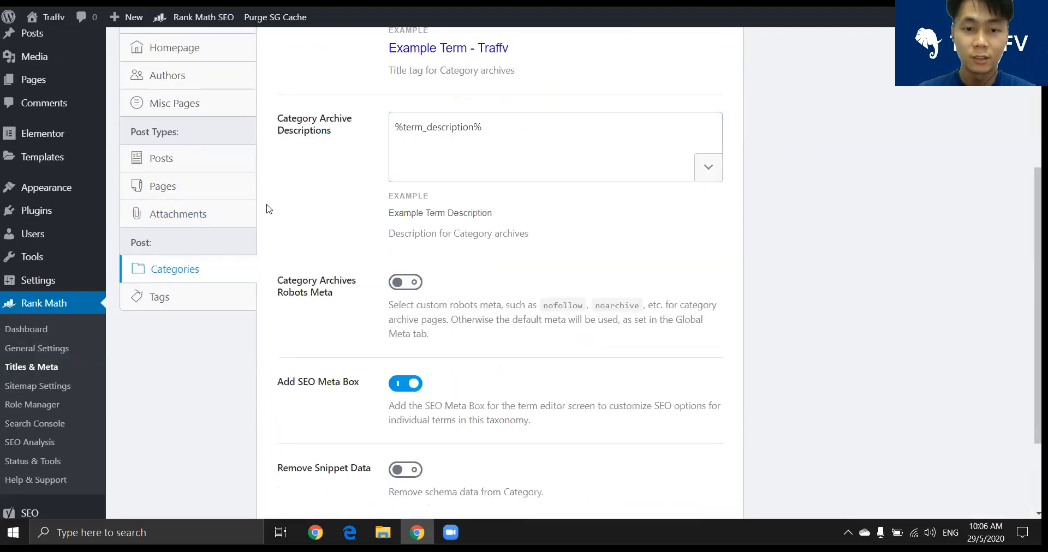
{"action": "scroll", "coordinate": [268, 209], "scroll_direction": "down", "scroll_amount": 3}
{"action": "scroll", "coordinate": [376, 210], "scroll_direction": "up", "scroll_amount": 7}
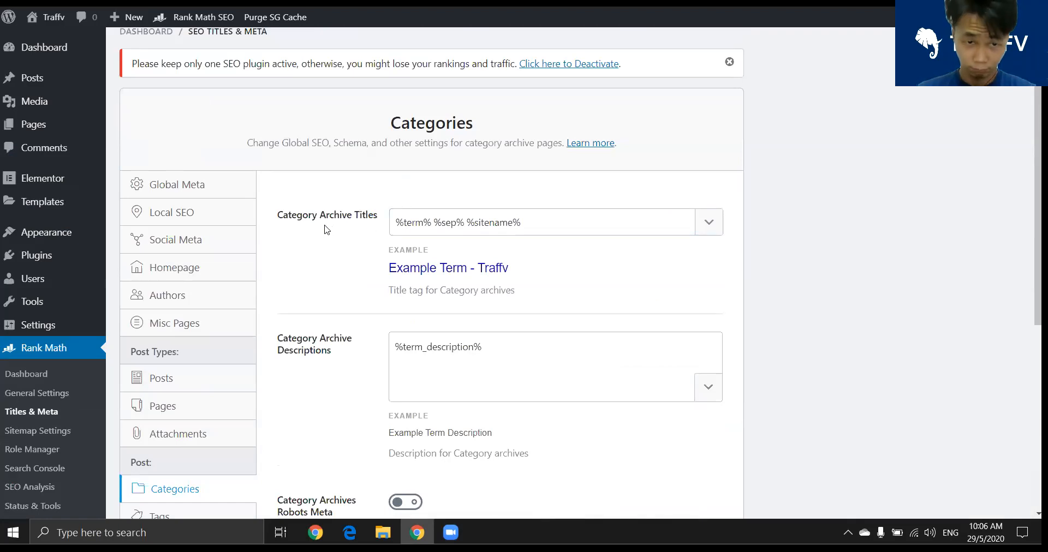
{"action": "scroll", "coordinate": [333, 207], "scroll_direction": "down", "scroll_amount": 4}
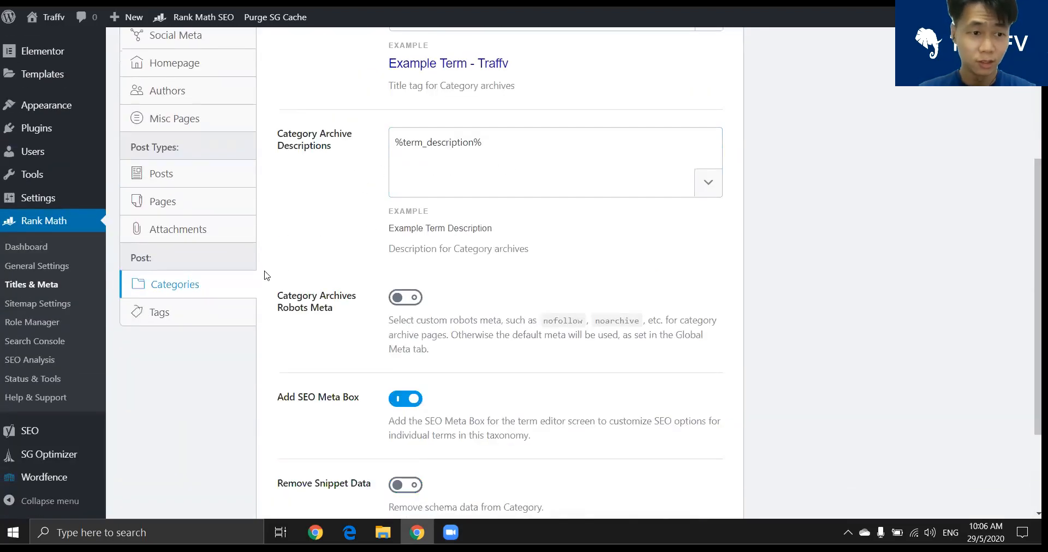
Open the Tags settings and review the tag archive descriptions, robots meta and SEO Meta Box options
{"action": "left_click", "coordinate": [200, 309]}
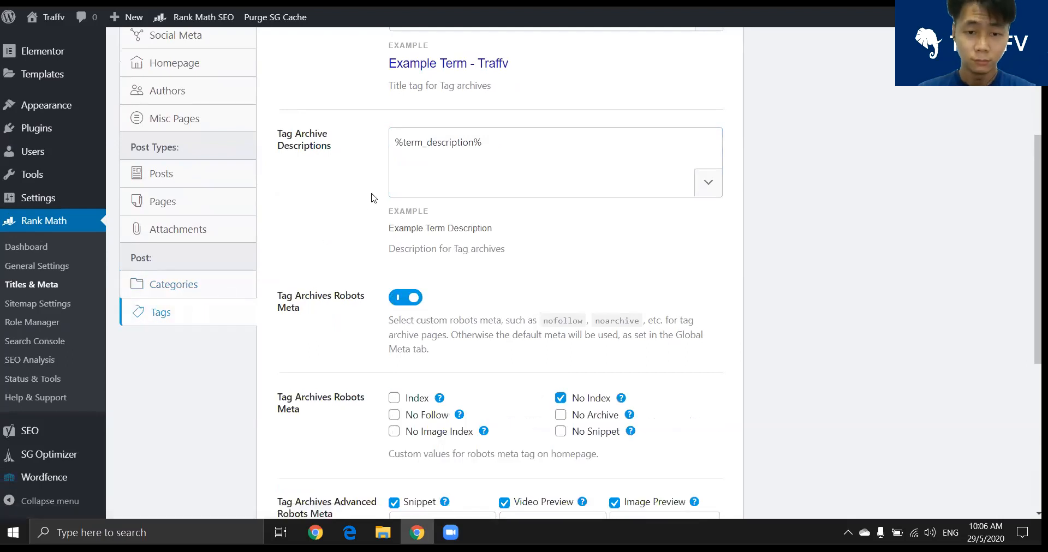
{"action": "scroll", "coordinate": [373, 198], "scroll_direction": "down", "scroll_amount": 6}
{"action": "scroll", "coordinate": [373, 198], "scroll_direction": "up", "scroll_amount": 4}
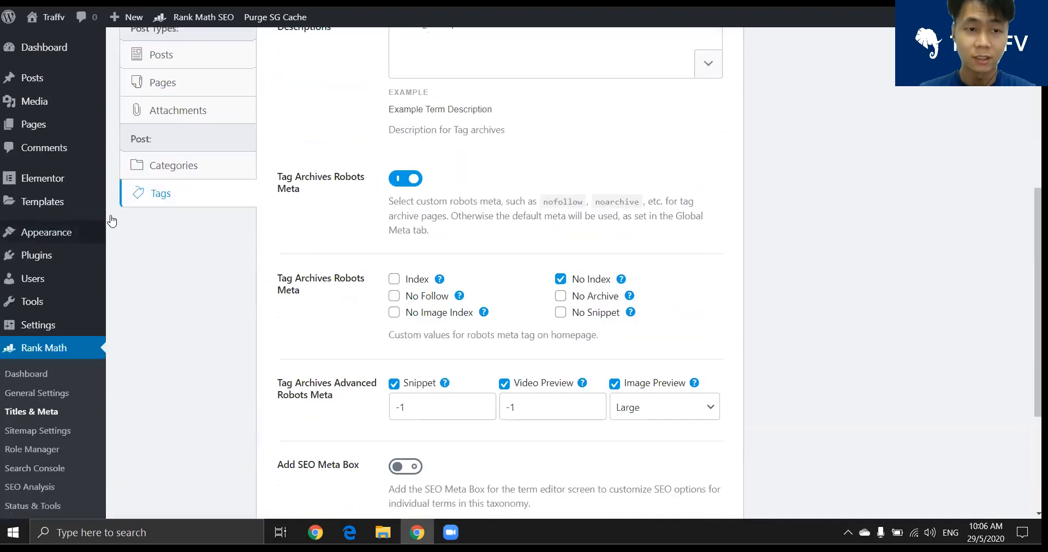
Go to Sitemap Settings, leaving the unsaved page, and review the General options from Links Per Sitemap to Ping Search Engines
{"action": "left_click", "coordinate": [44, 431]}
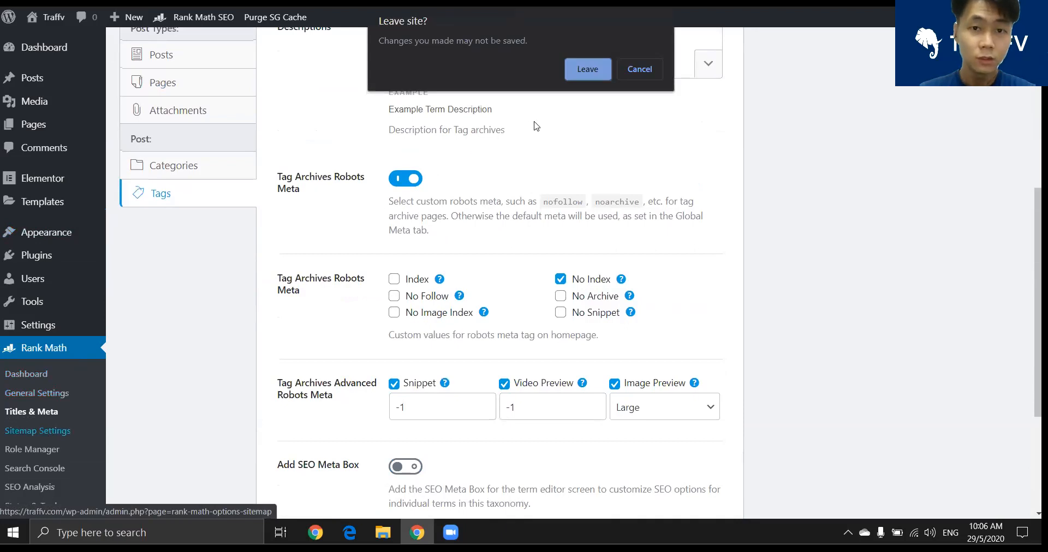
{"action": "left_click", "coordinate": [587, 69]}
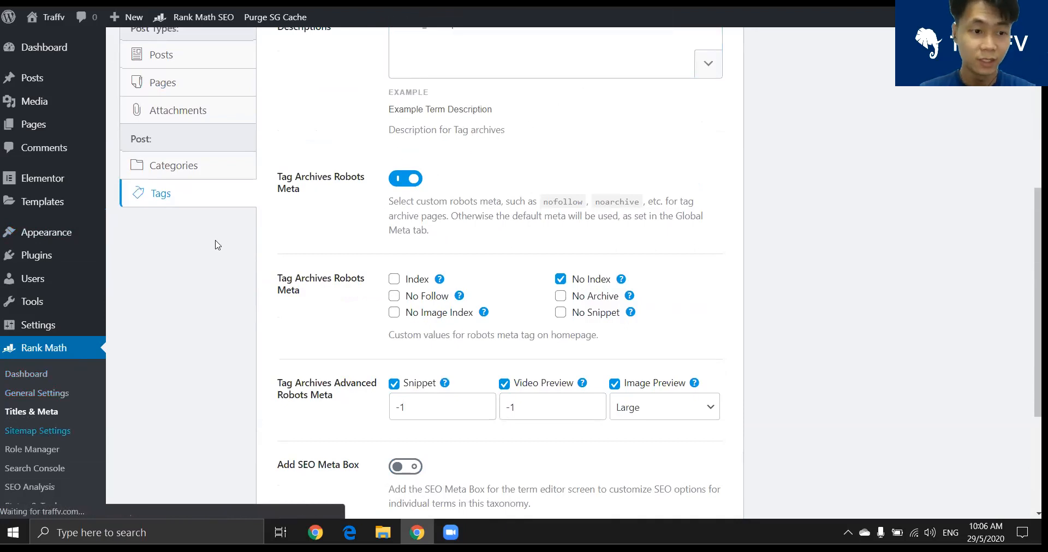
{"action": "scroll", "coordinate": [434, 127], "scroll_direction": "down", "scroll_amount": 3}
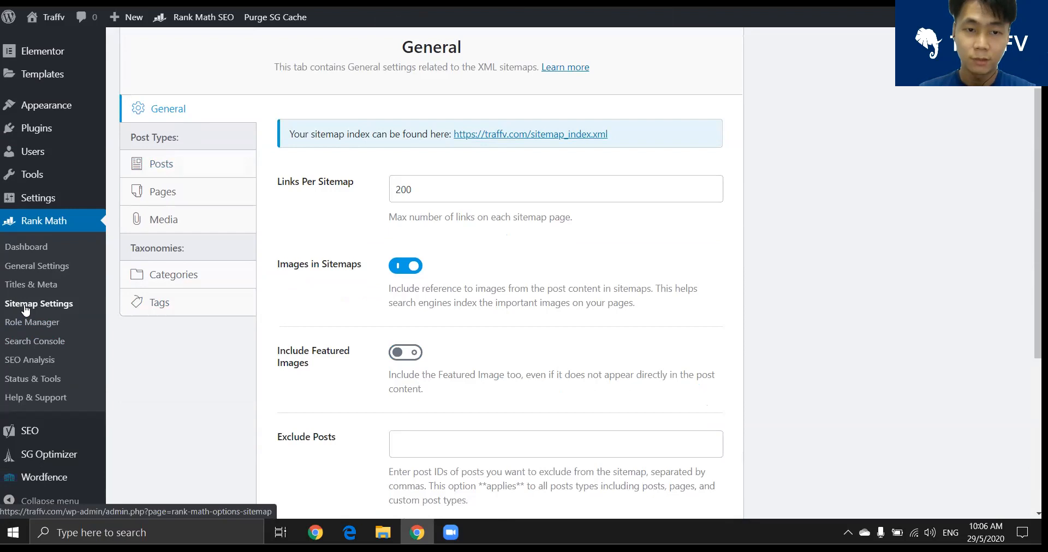
{"action": "left_click", "coordinate": [420, 191]}
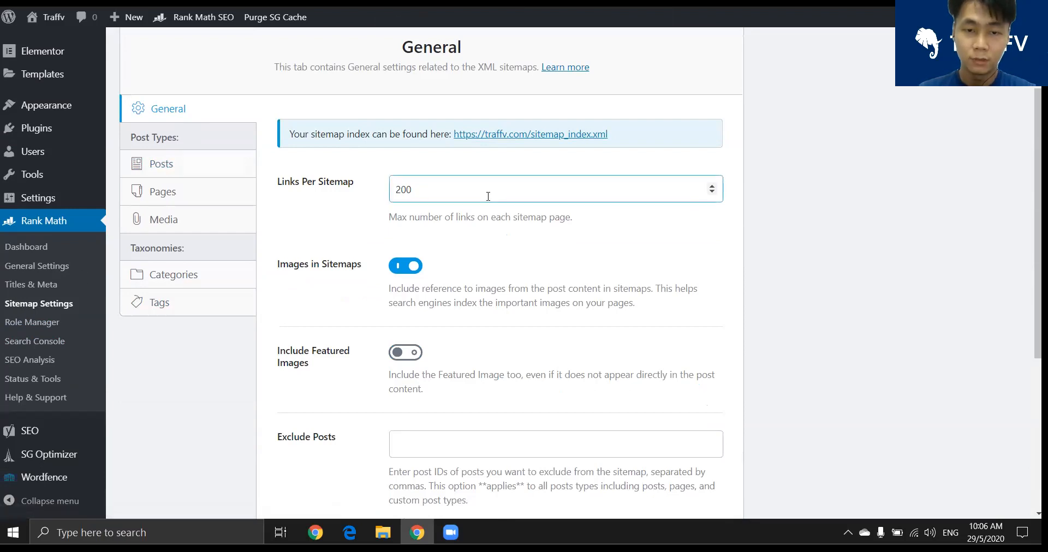
{"action": "scroll", "coordinate": [455, 287], "scroll_direction": "down", "scroll_amount": 3}
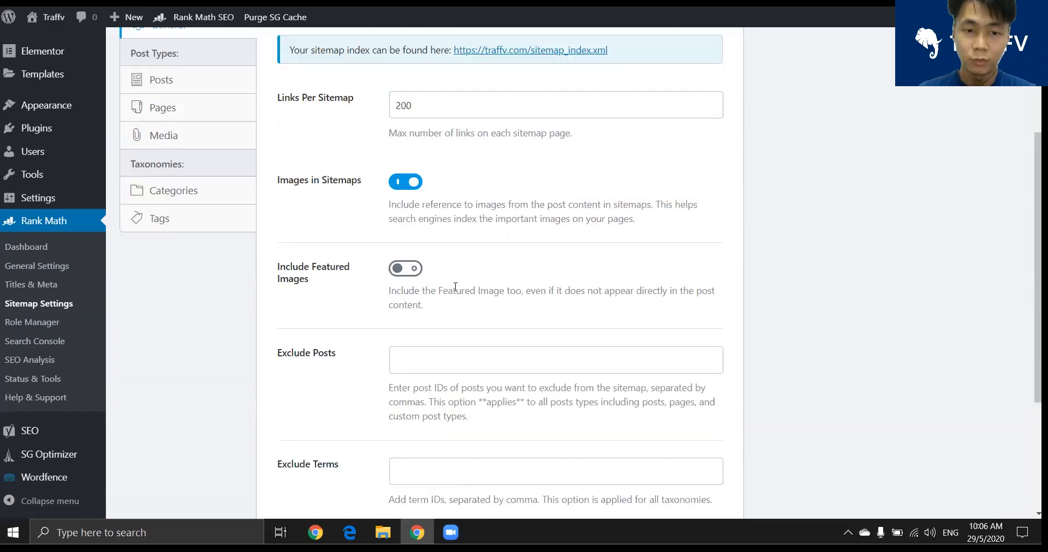
{"action": "scroll", "coordinate": [451, 205], "scroll_direction": "down", "scroll_amount": 3}
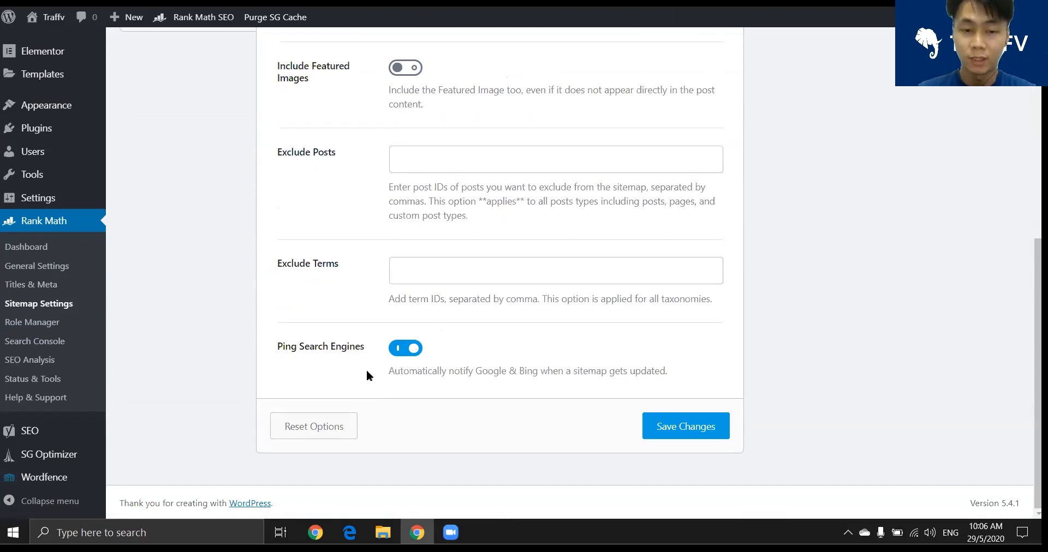
{"action": "scroll", "coordinate": [316, 330], "scroll_direction": "up", "scroll_amount": 5}
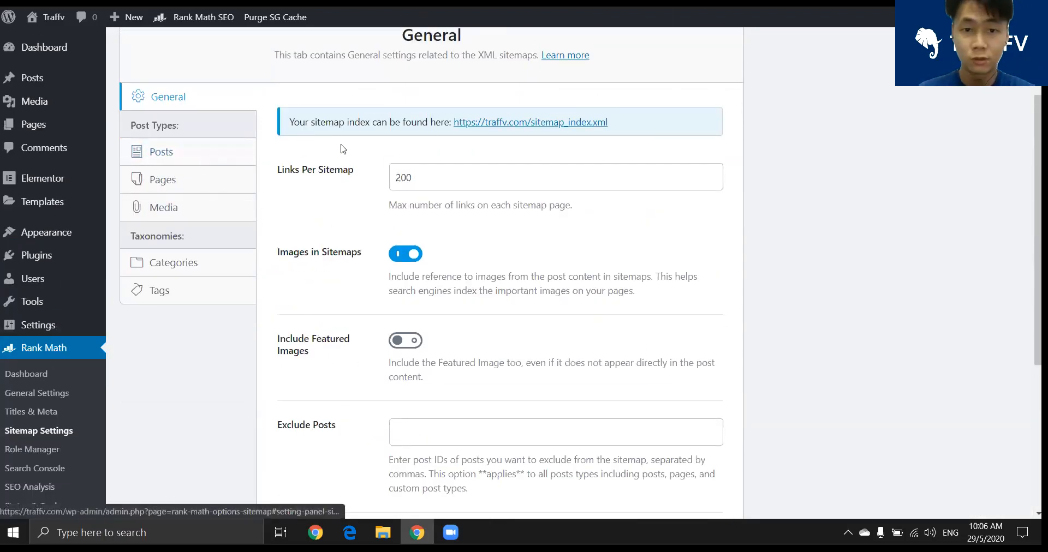
Open the Role Manager and review which Rank Math options each role can access, from Administrator to SEO Editor
{"action": "scroll", "coordinate": [74, 289], "scroll_direction": "down", "scroll_amount": 2}
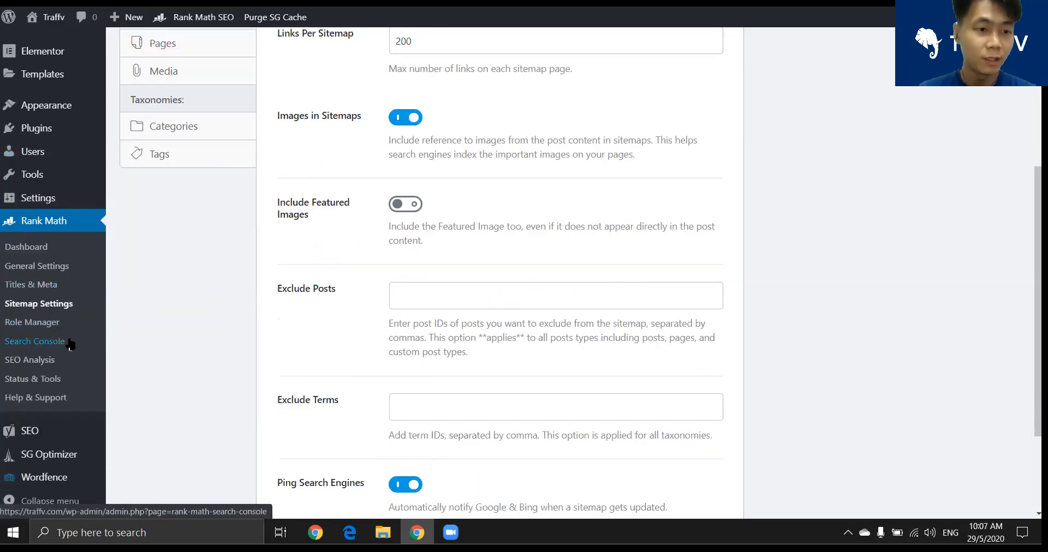
{"action": "left_click", "coordinate": [44, 332]}
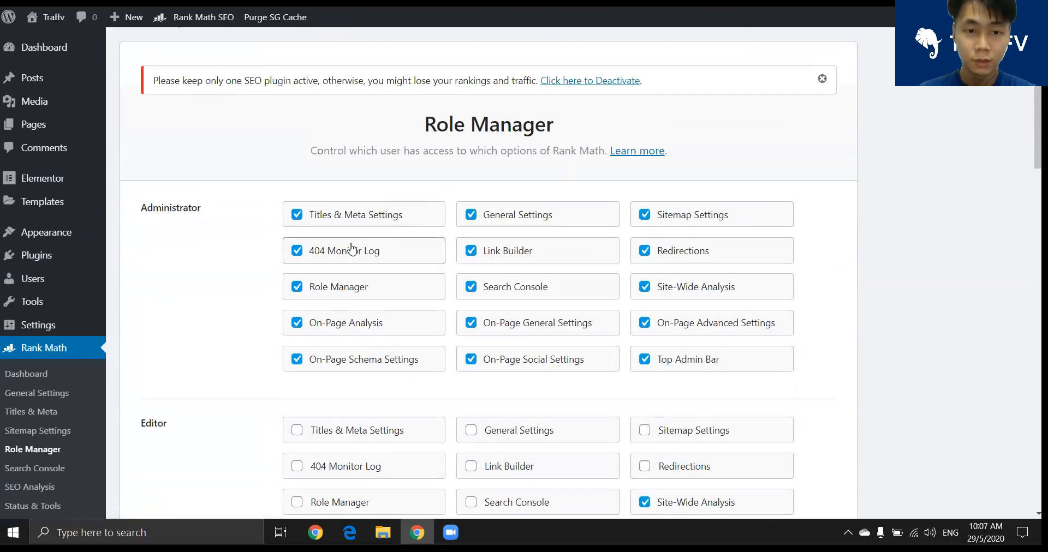
{"action": "scroll", "coordinate": [225, 292], "scroll_direction": "down", "scroll_amount": 1}
{"action": "scroll", "coordinate": [523, 207], "scroll_direction": "down", "scroll_amount": 20}
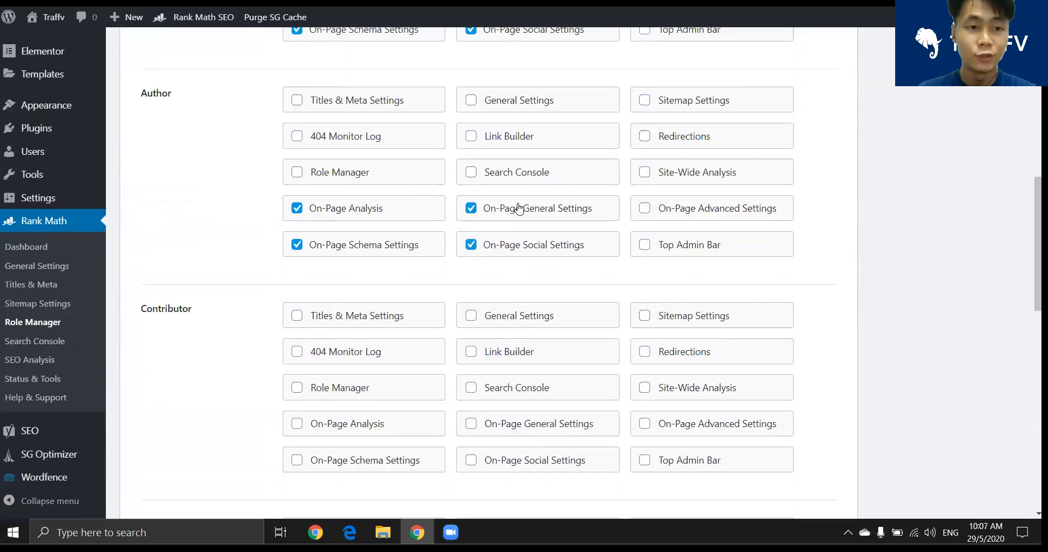
{"action": "scroll", "coordinate": [518, 207], "scroll_direction": "down", "scroll_amount": 3}
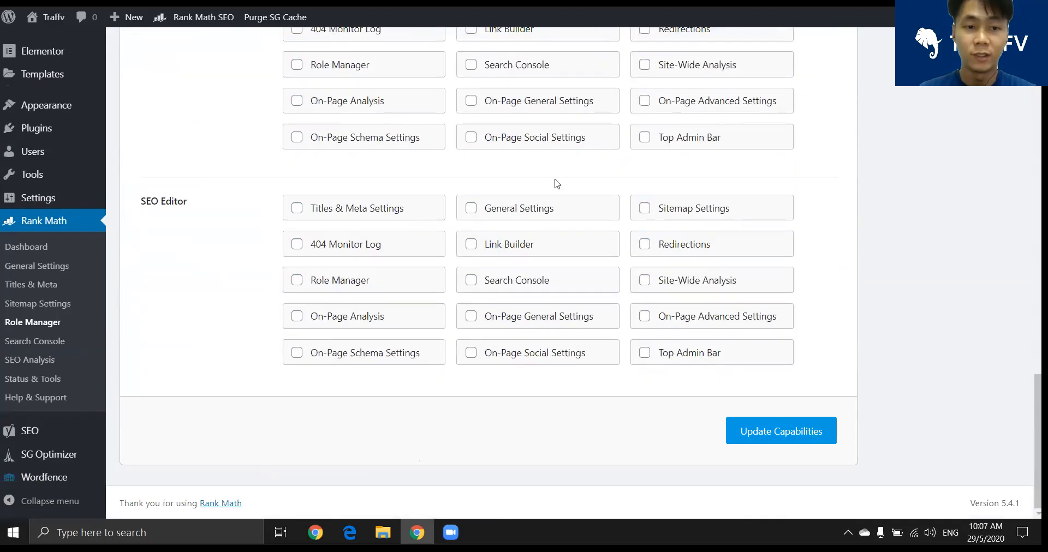
{"action": "scroll", "coordinate": [456, 284], "scroll_direction": "up", "scroll_amount": 3}
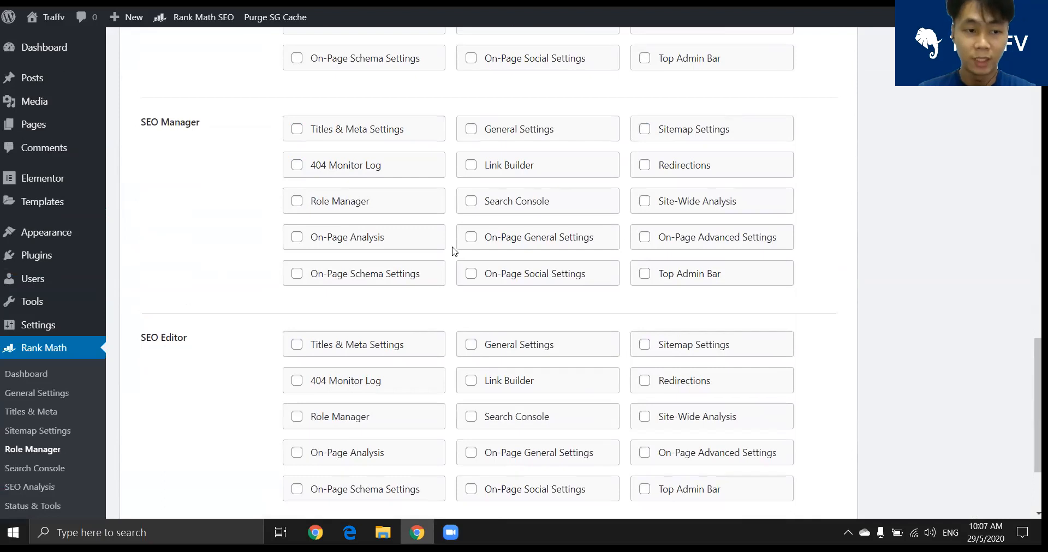
{"action": "scroll", "coordinate": [515, 186], "scroll_direction": "up", "scroll_amount": 1}
{"action": "scroll", "coordinate": [513, 187], "scroll_direction": "up", "scroll_amount": 4}
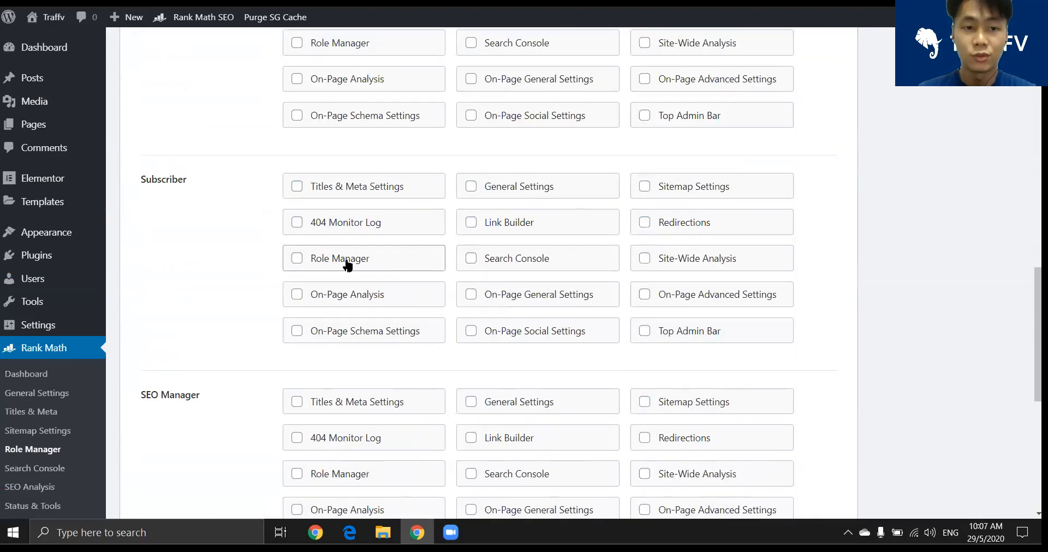
{"action": "scroll", "coordinate": [404, 217], "scroll_direction": "up", "scroll_amount": 4}
{"action": "scroll", "coordinate": [404, 217], "scroll_direction": "up", "scroll_amount": 8}
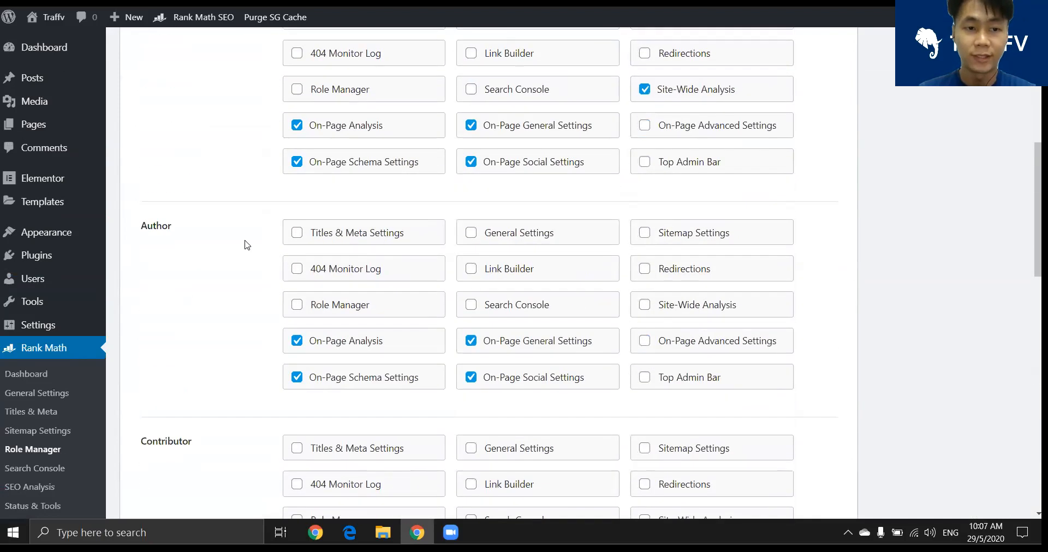
{"action": "scroll", "coordinate": [228, 237], "scroll_direction": "down", "scroll_amount": 3}
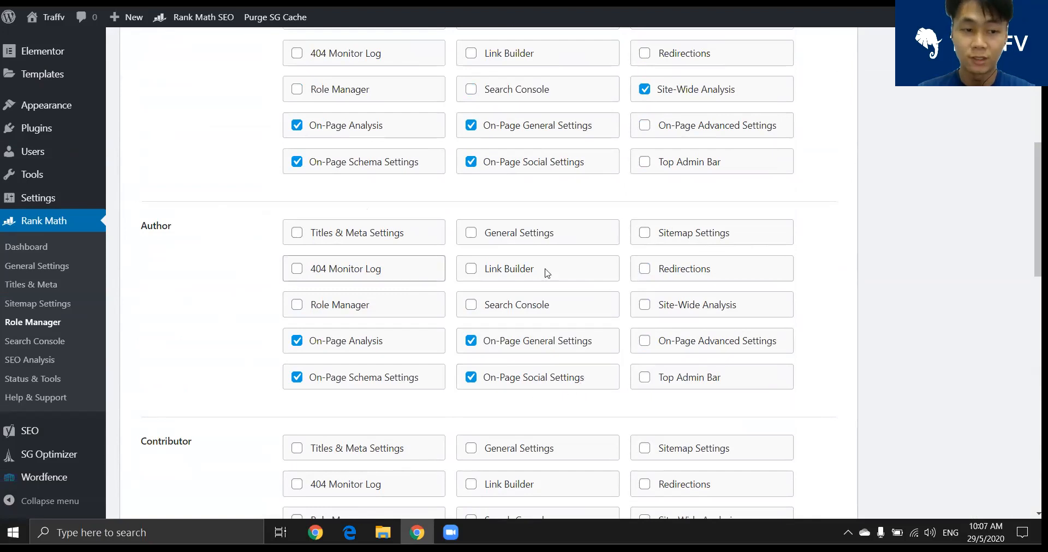
{"action": "scroll", "coordinate": [40, 349], "scroll_direction": "down", "scroll_amount": 5}
View Rank Math's Search Console overview and open the SEO Analysis page
{"action": "left_click", "coordinate": [34, 341]}
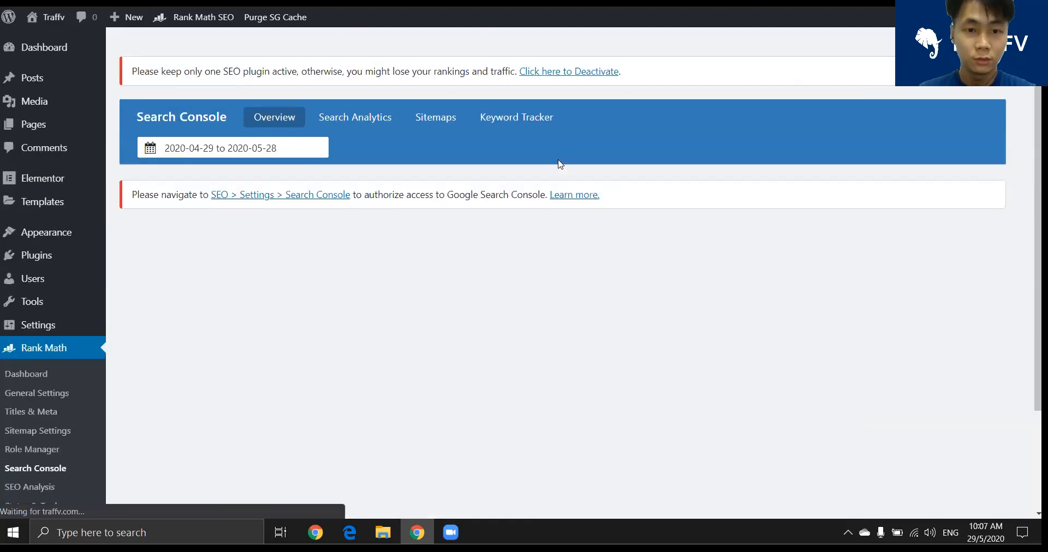
{"action": "scroll", "coordinate": [120, 269], "scroll_direction": "down", "scroll_amount": 2}
{"action": "left_click", "coordinate": [33, 360]}
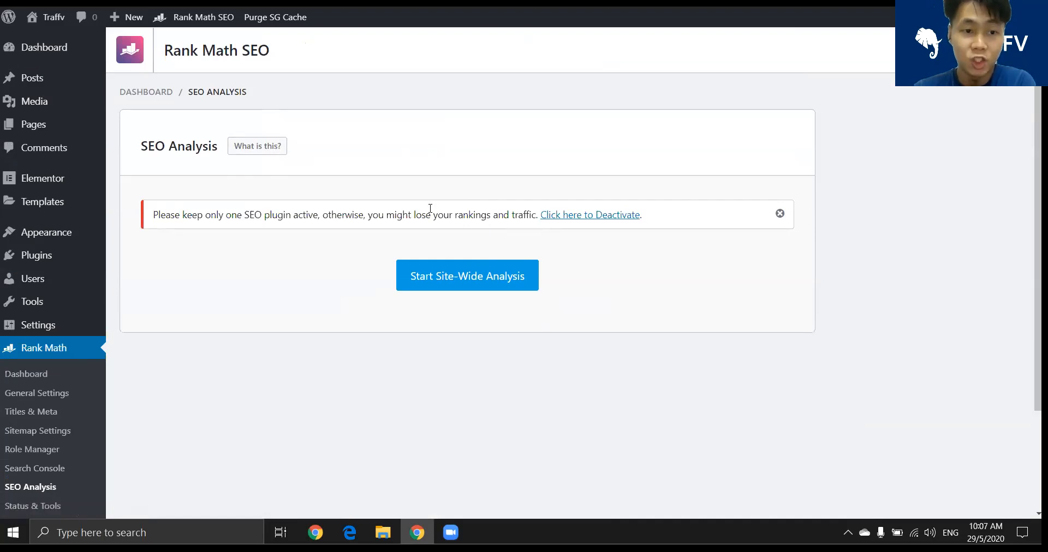
Open Status & Tools and review its Version Control options: Rollback Version, Beta Opt-in and Auto Update
{"action": "scroll", "coordinate": [16, 371], "scroll_direction": "down", "scroll_amount": 2}
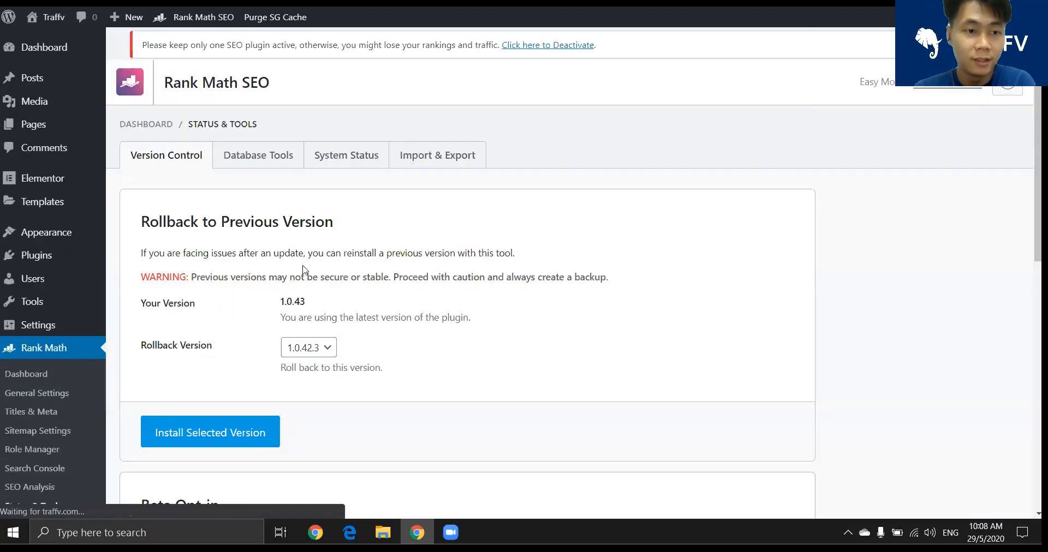
{"action": "scroll", "coordinate": [305, 270], "scroll_direction": "down", "scroll_amount": 1}
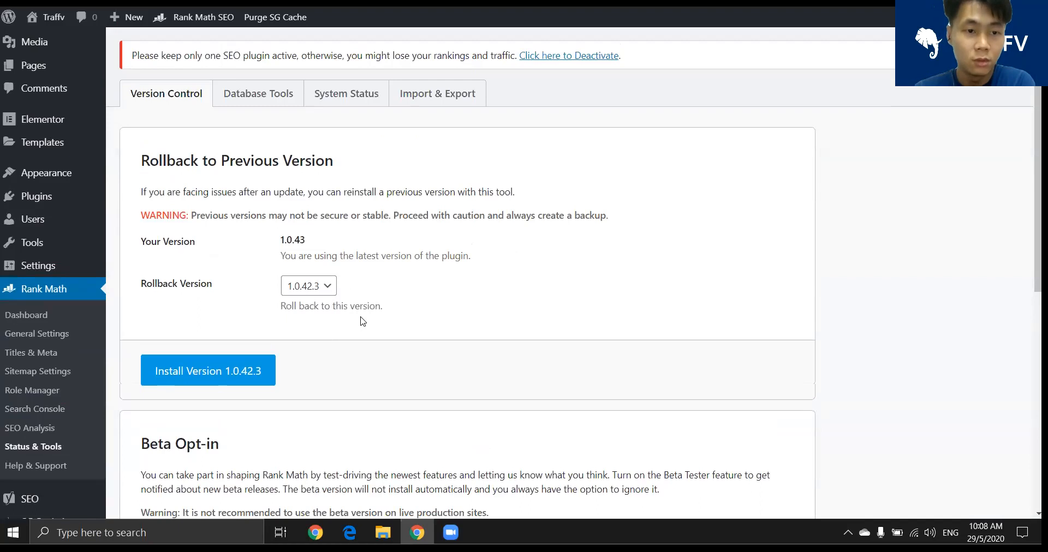
{"action": "left_click", "coordinate": [326, 285]}
{"action": "left_click", "coordinate": [323, 287]}
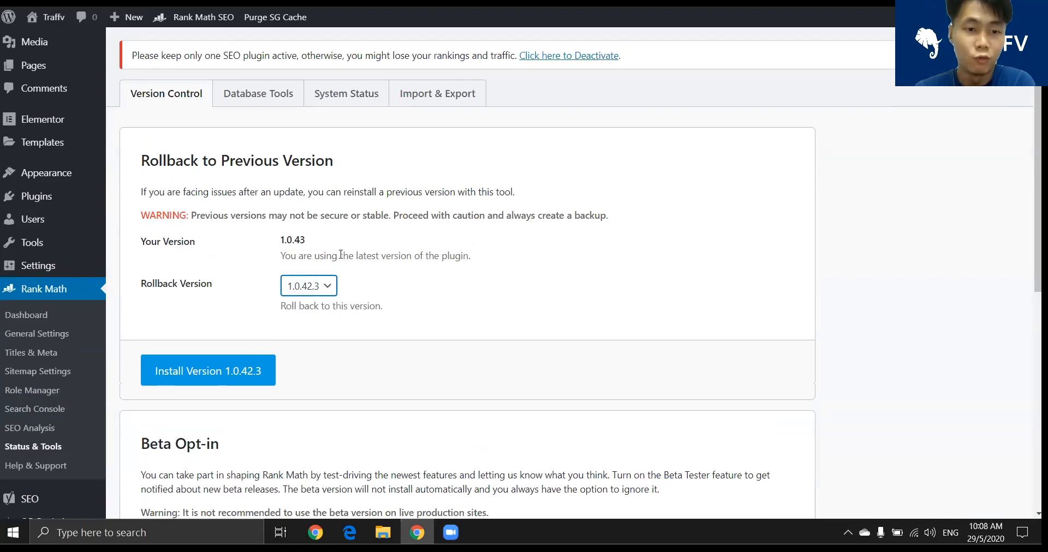
{"action": "scroll", "coordinate": [593, 294], "scroll_direction": "down", "scroll_amount": 2}
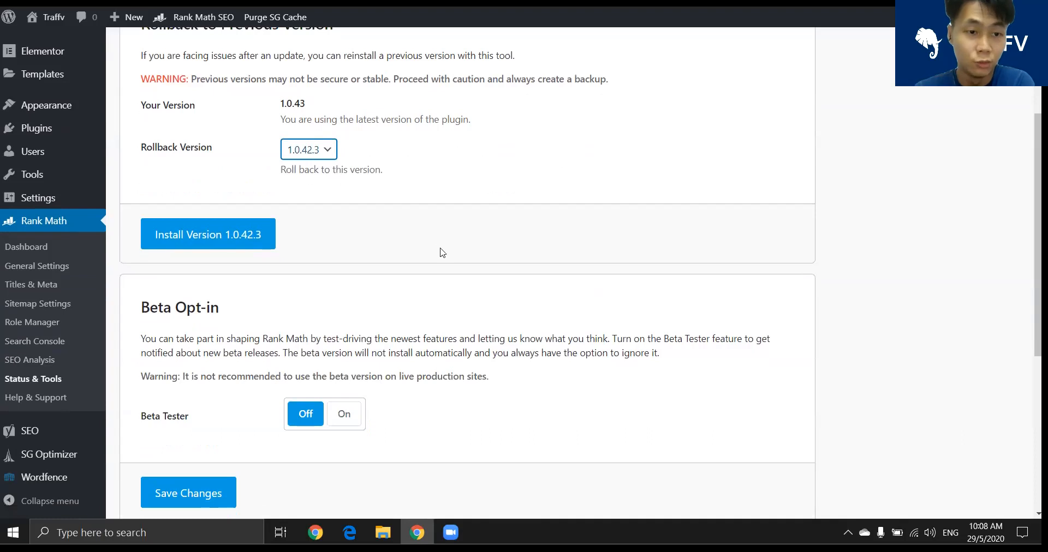
{"action": "scroll", "coordinate": [327, 229], "scroll_direction": "down", "scroll_amount": 3}
{"action": "scroll", "coordinate": [230, 203], "scroll_direction": "down", "scroll_amount": 3}
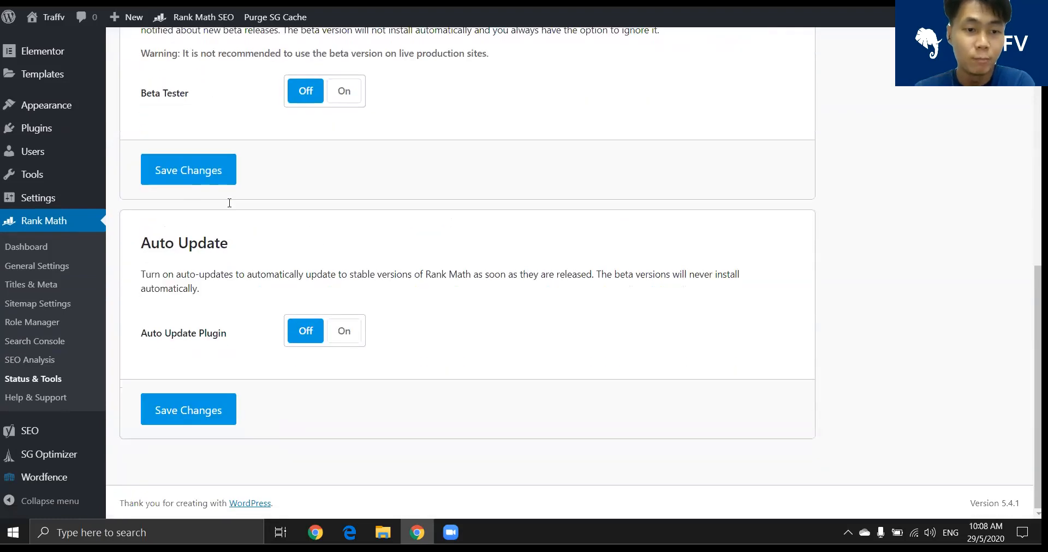
{"action": "scroll", "coordinate": [335, 251], "scroll_direction": "up", "scroll_amount": 10}
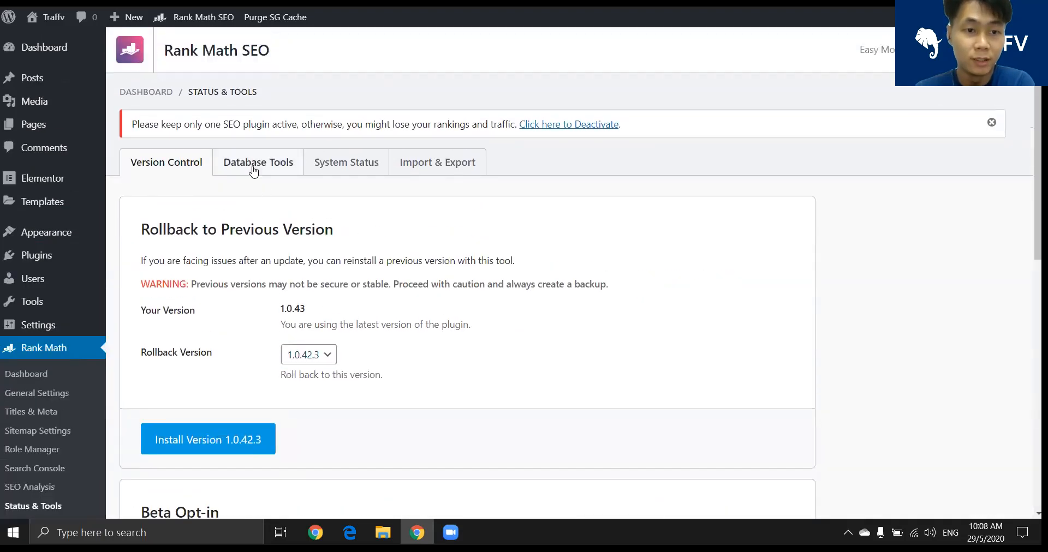
Open the Database Tools and look through them from Yoast Block Converter to Clear 404 Log
{"action": "left_click", "coordinate": [252, 165]}
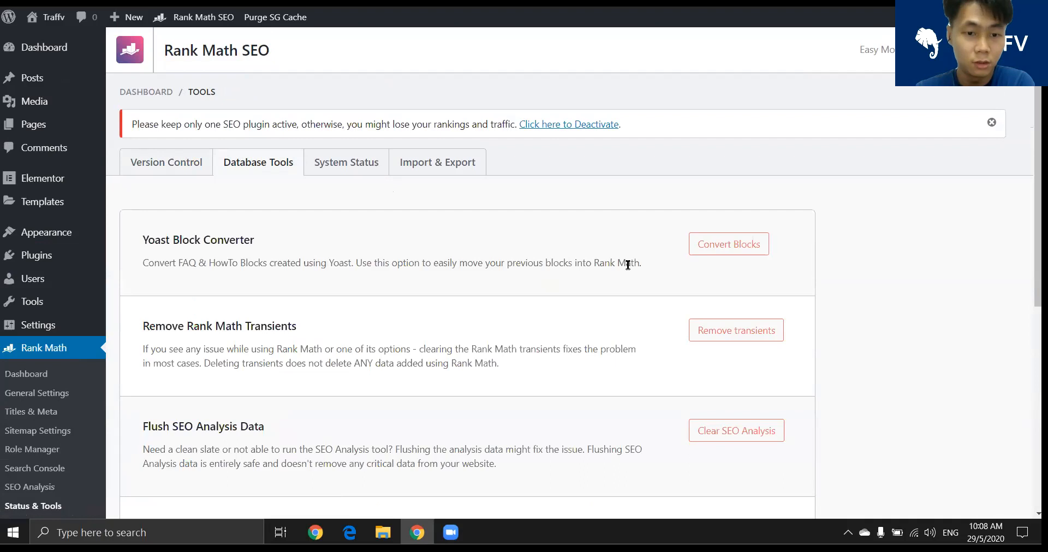
{"action": "scroll", "coordinate": [627, 266], "scroll_direction": "down", "scroll_amount": 3}
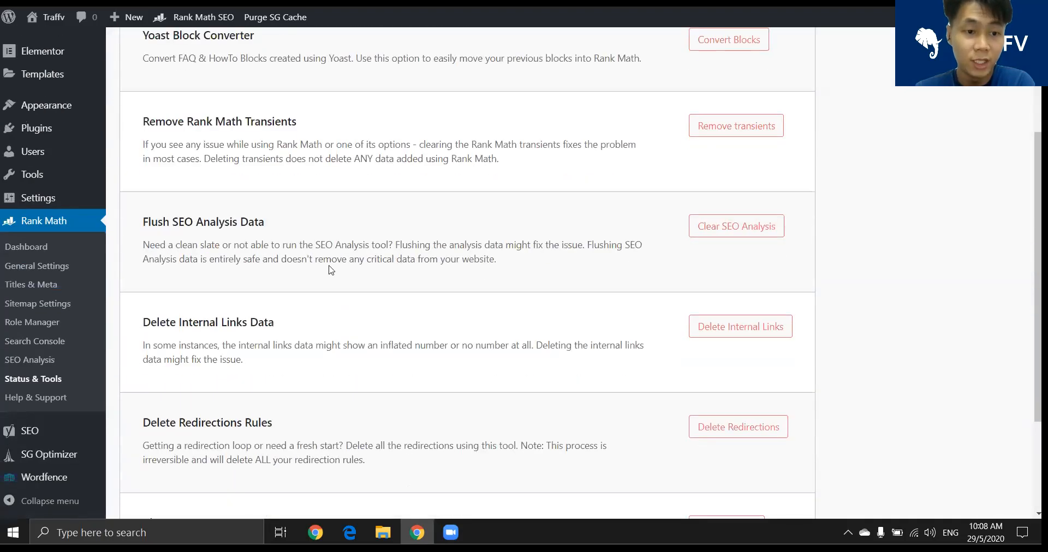
{"action": "scroll", "coordinate": [558, 266], "scroll_direction": "down", "scroll_amount": 1}
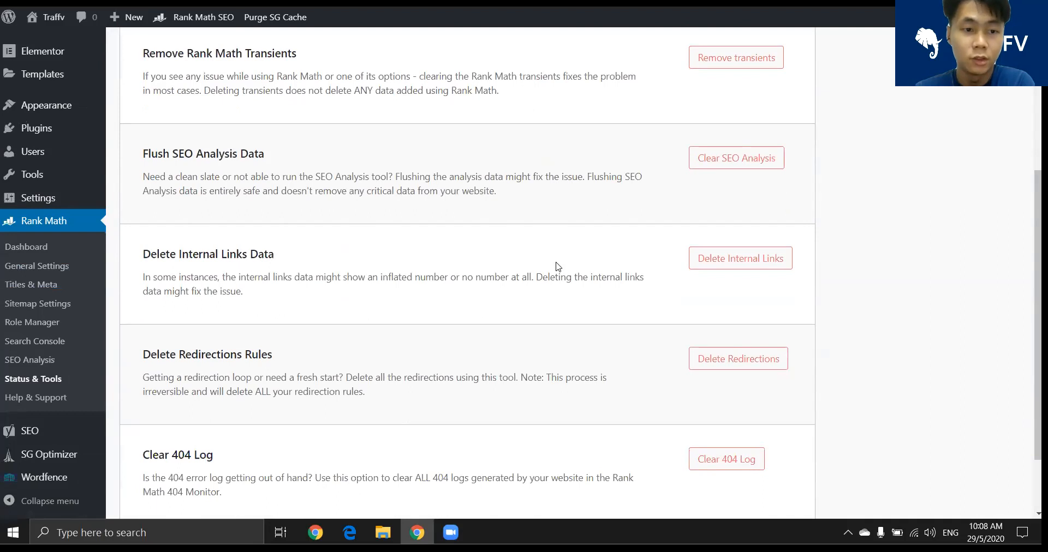
Open the System Status page and look over its System Info and Error Log sections
{"action": "scroll", "coordinate": [557, 267], "scroll_direction": "down", "scroll_amount": 2}
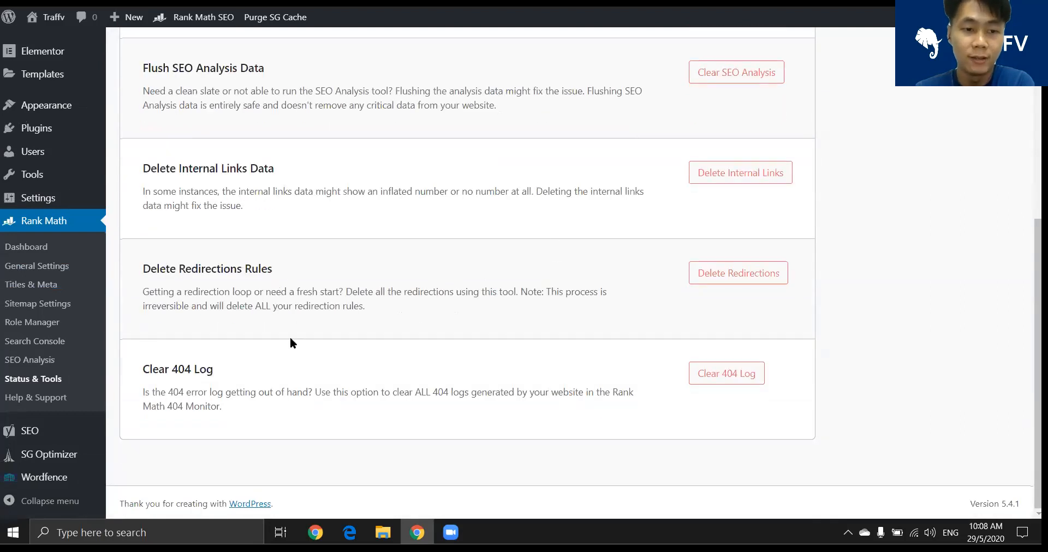
{"action": "scroll", "coordinate": [290, 341], "scroll_direction": "up", "scroll_amount": 5}
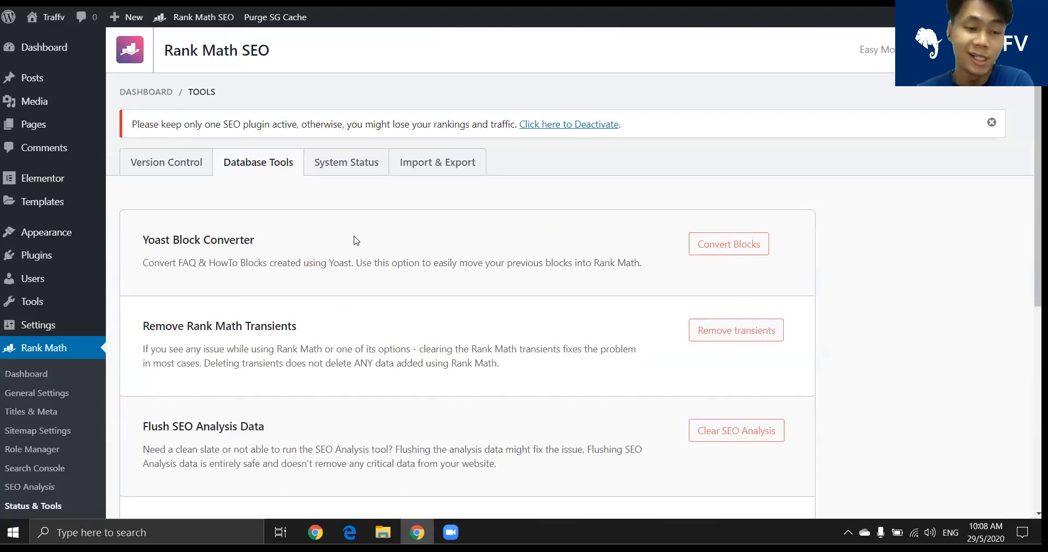
{"action": "left_click", "coordinate": [340, 174]}
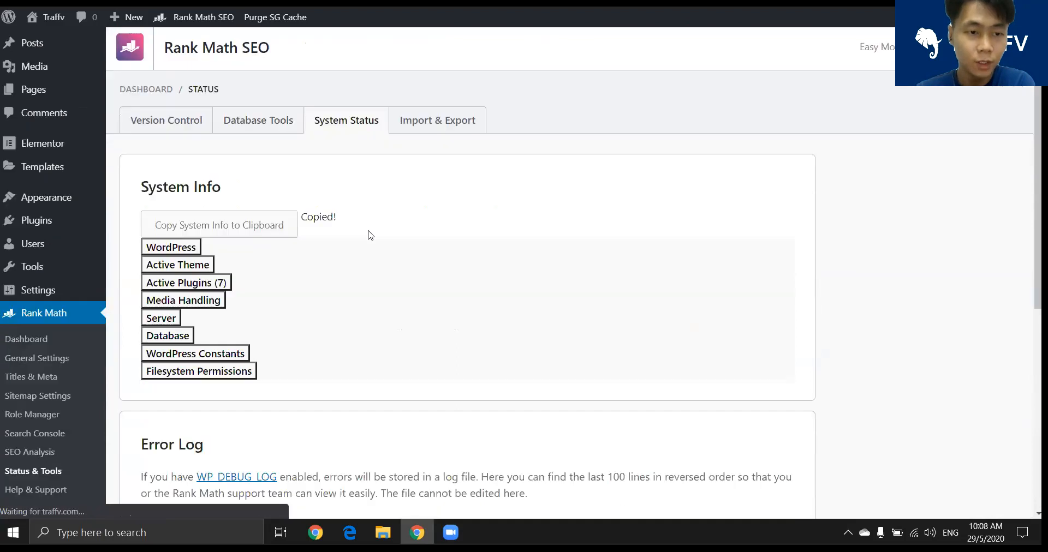
{"action": "scroll", "coordinate": [318, 257], "scroll_direction": "down", "scroll_amount": 2}
{"action": "left_click", "coordinate": [276, 320]}
{"action": "left_click", "coordinate": [279, 311]}
Open Import & Export and review the export and import settings, the Yoast SEO plugin importer and the backups section
{"action": "left_click", "coordinate": [437, 162]}
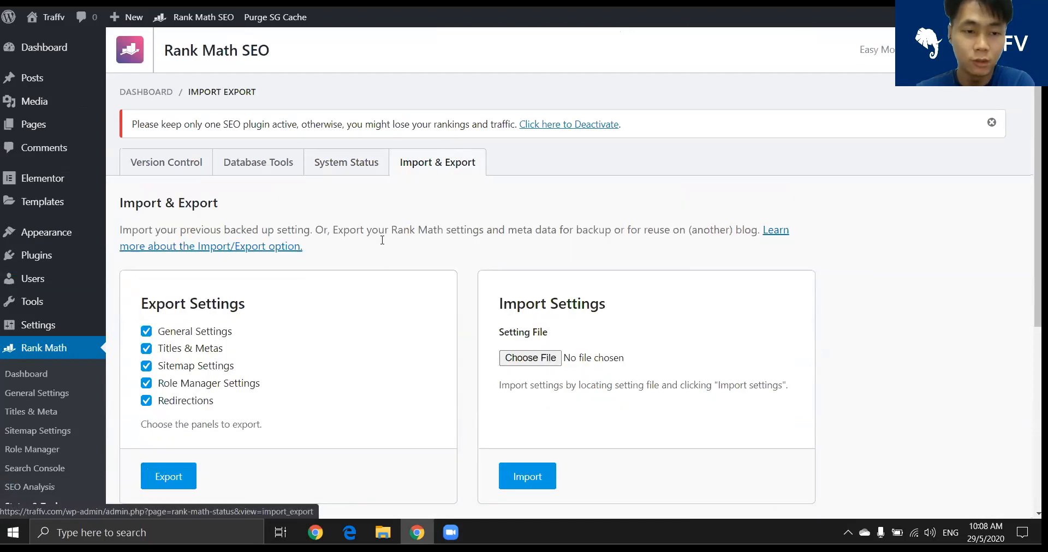
{"action": "scroll", "coordinate": [519, 267], "scroll_direction": "down", "scroll_amount": 2}
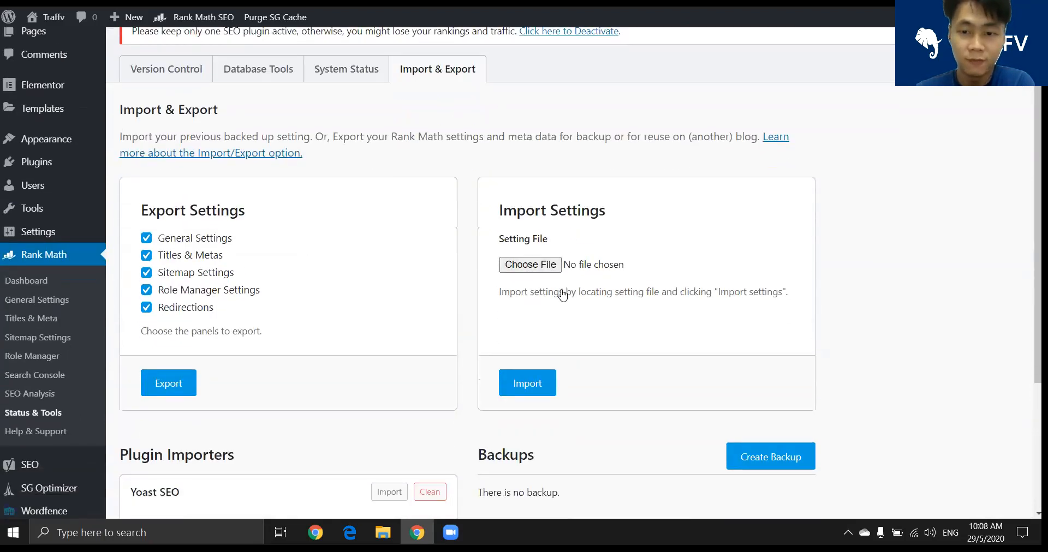
{"action": "scroll", "coordinate": [563, 295], "scroll_direction": "down", "scroll_amount": 3}
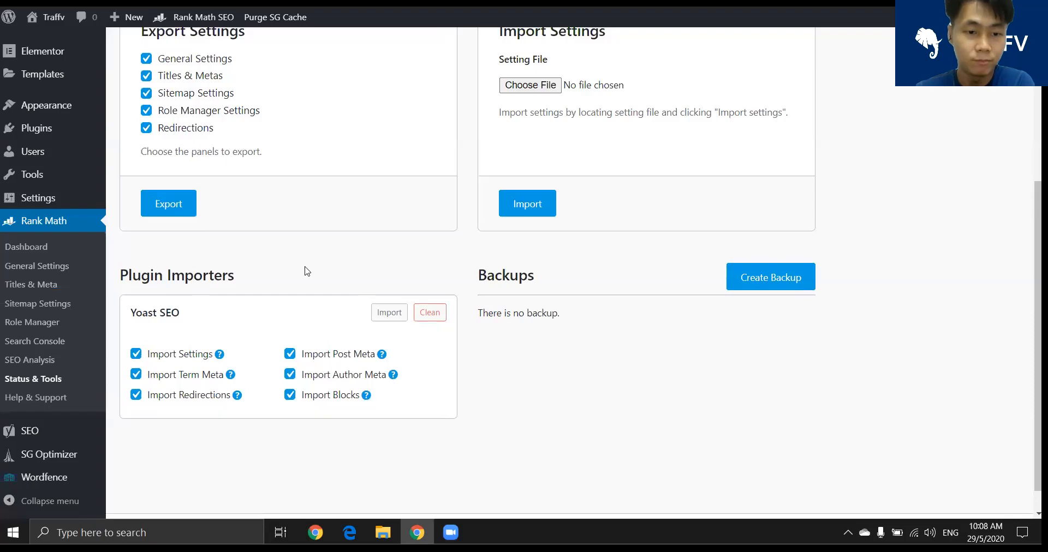
{"action": "scroll", "coordinate": [26, 345], "scroll_direction": "down", "scroll_amount": 1}
{"action": "scroll", "coordinate": [34, 317], "scroll_direction": "up", "scroll_amount": 6}
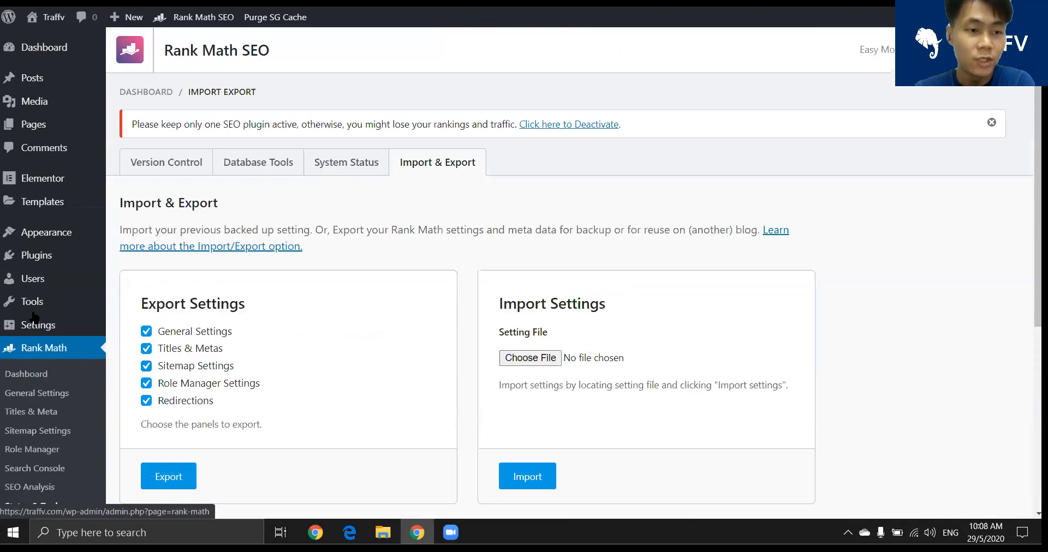